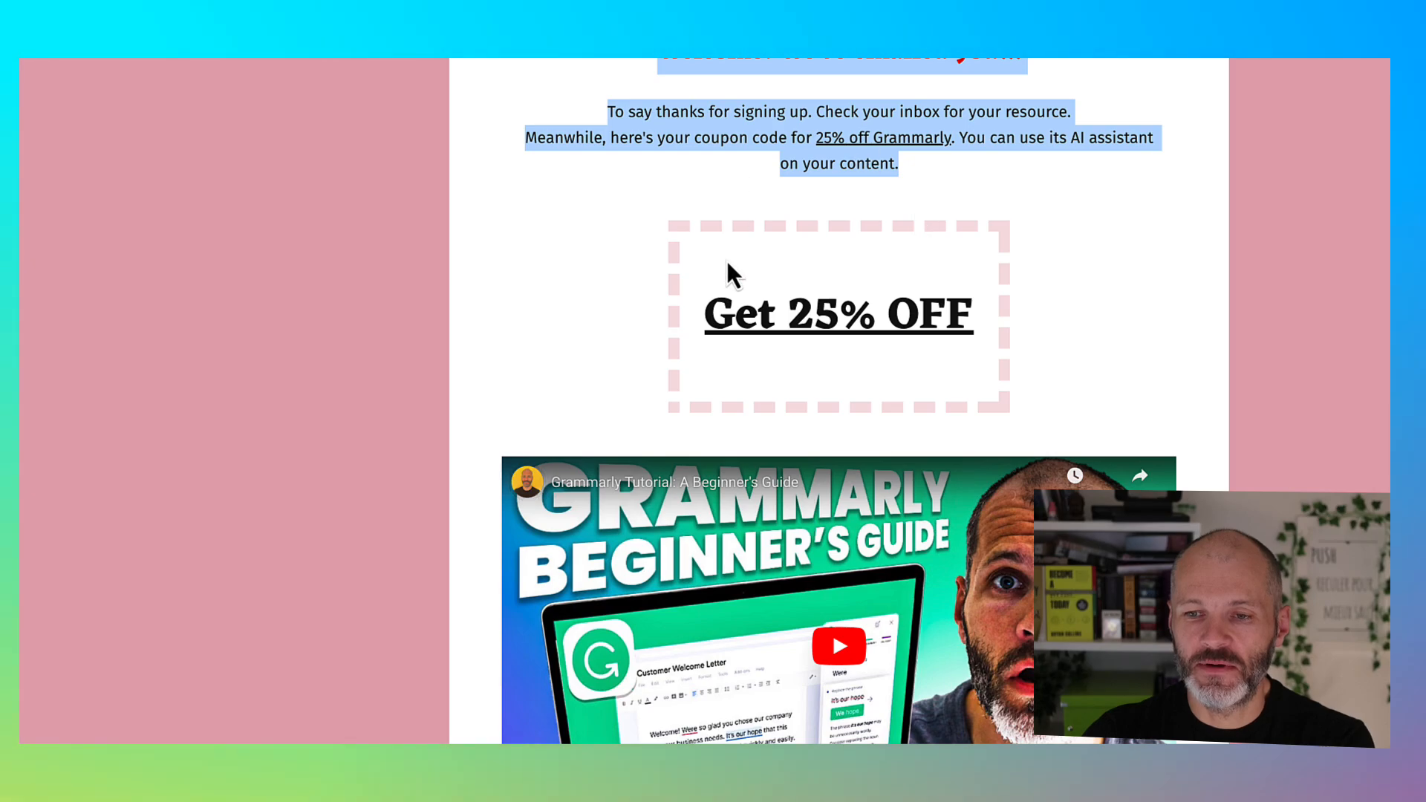
{"action": "left_click_drag", "start_coordinate": [656, 264], "coordinate": [1092, 401]}
{"action": "scroll", "coordinate": [1091, 401], "scroll_direction": "down", "scroll_amount": 3}
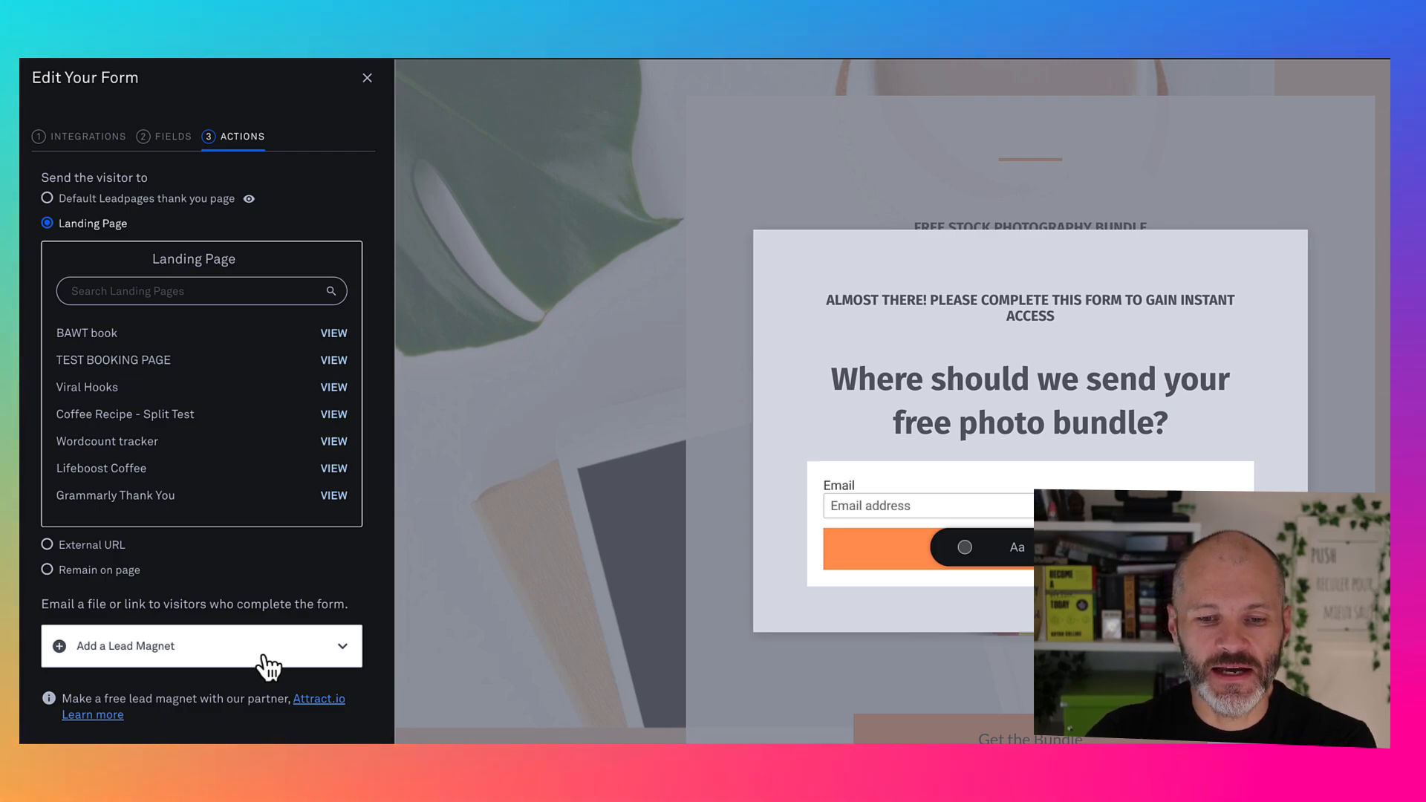
Step: Choose "Best-selling book for writers" as the lead magnet emailed to visitors who complete the form
{"action": "left_click", "coordinate": [266, 659]}
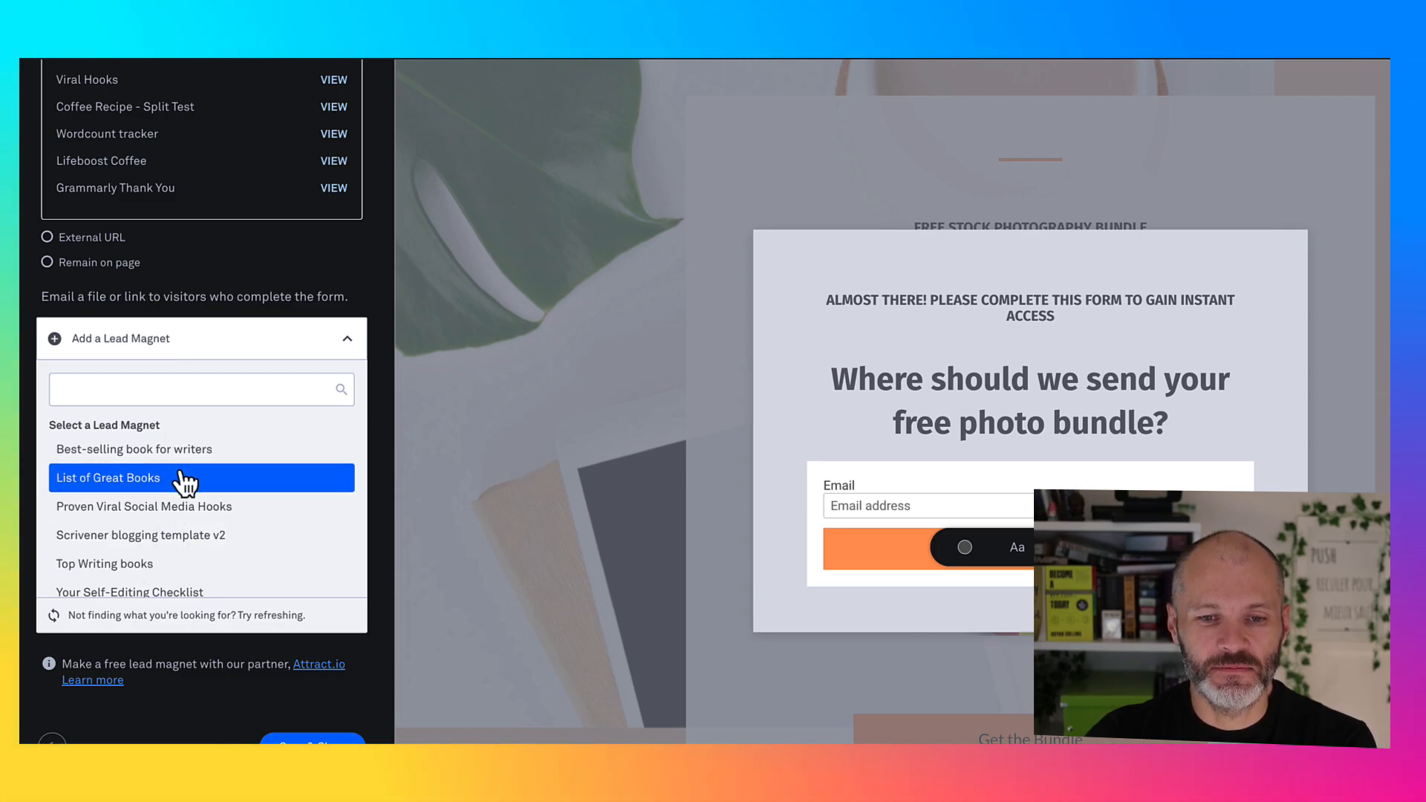
{"action": "left_click", "coordinate": [156, 457]}
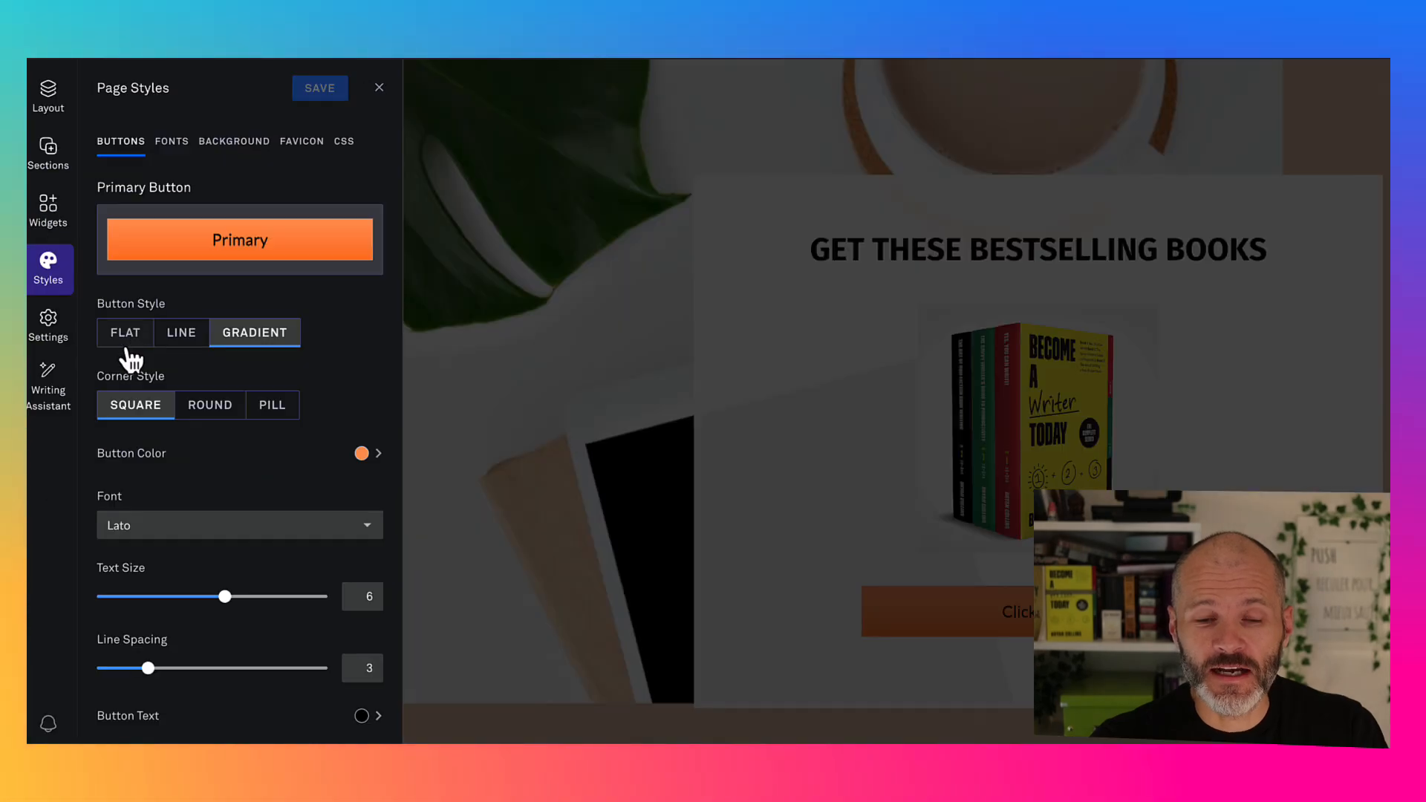
Step: Review the page style options for buttons, fonts, background, favicon and CSS, including the primary button's text settings
{"action": "left_click", "coordinate": [132, 340]}
{"action": "left_click", "coordinate": [182, 340]}
{"action": "left_click", "coordinate": [254, 349]}
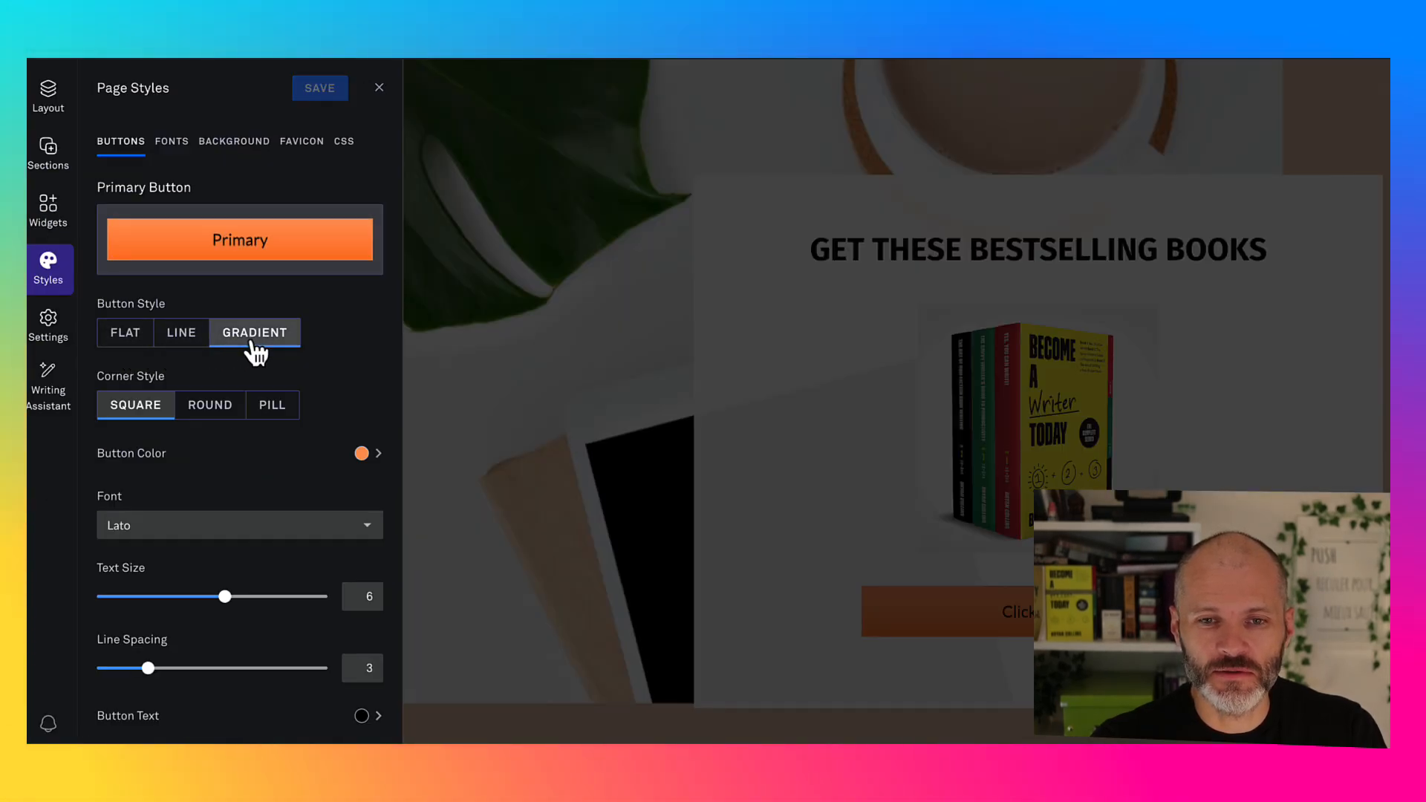
{"action": "left_click", "coordinate": [178, 145]}
{"action": "left_click", "coordinate": [231, 147]}
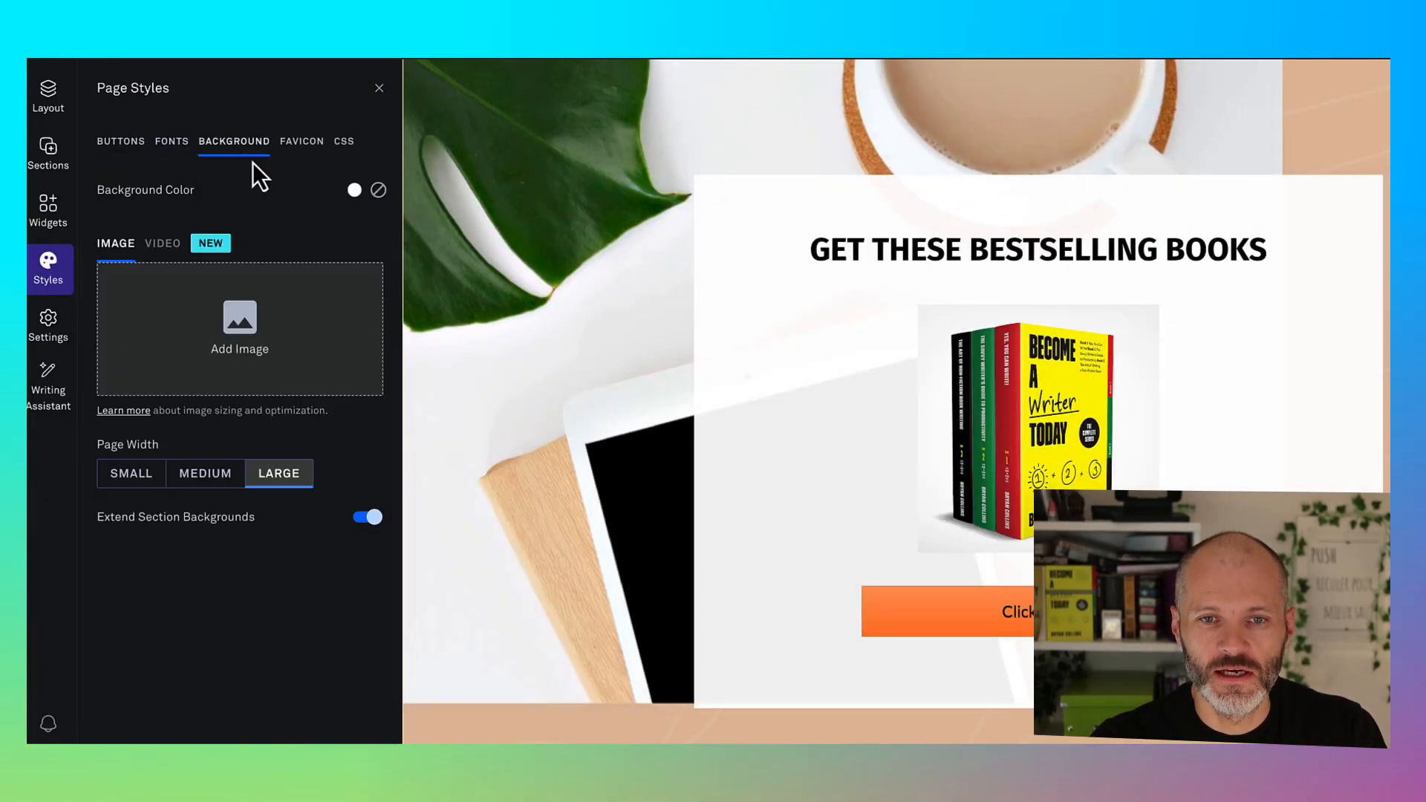
{"action": "left_click", "coordinate": [301, 142]}
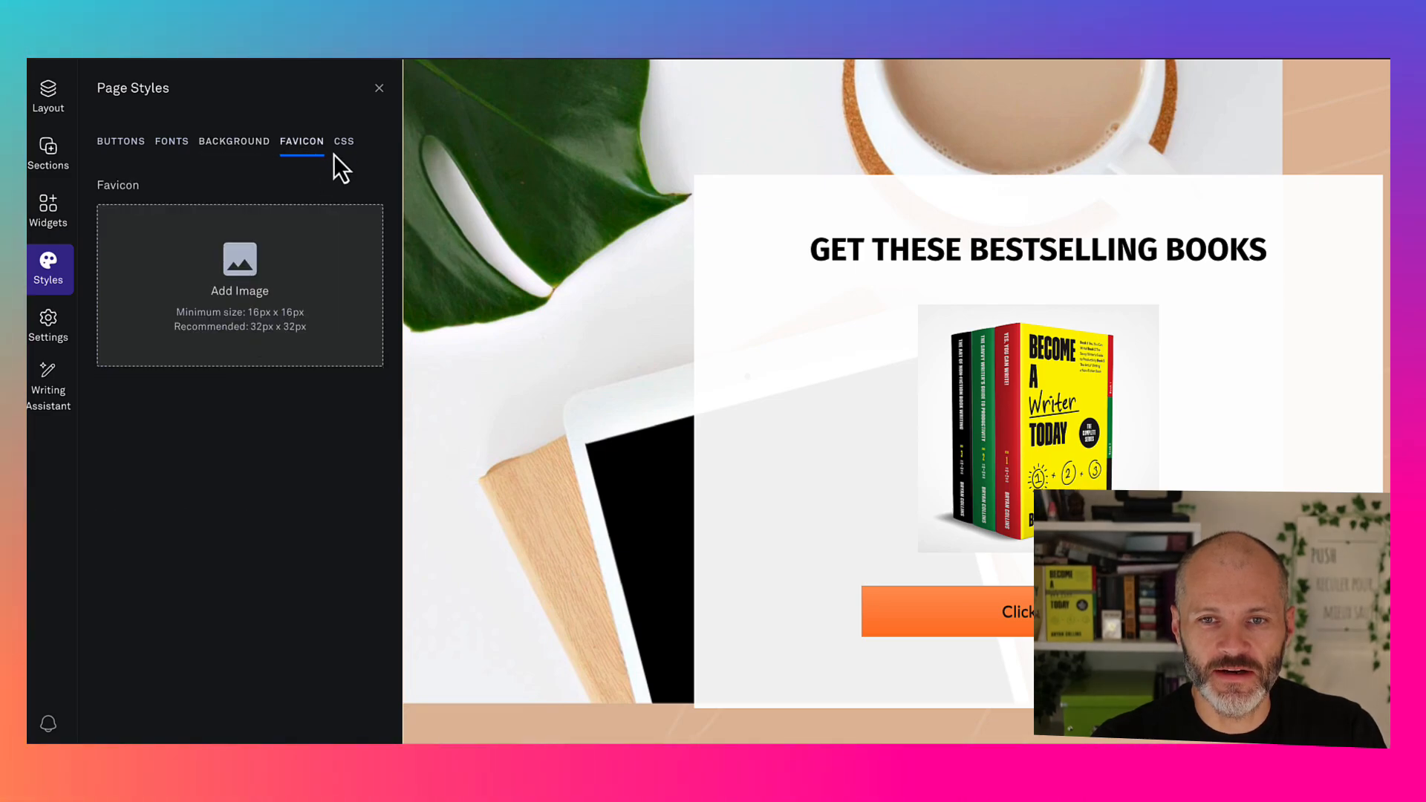
{"action": "left_click", "coordinate": [343, 143]}
{"action": "left_click", "coordinate": [123, 142]}
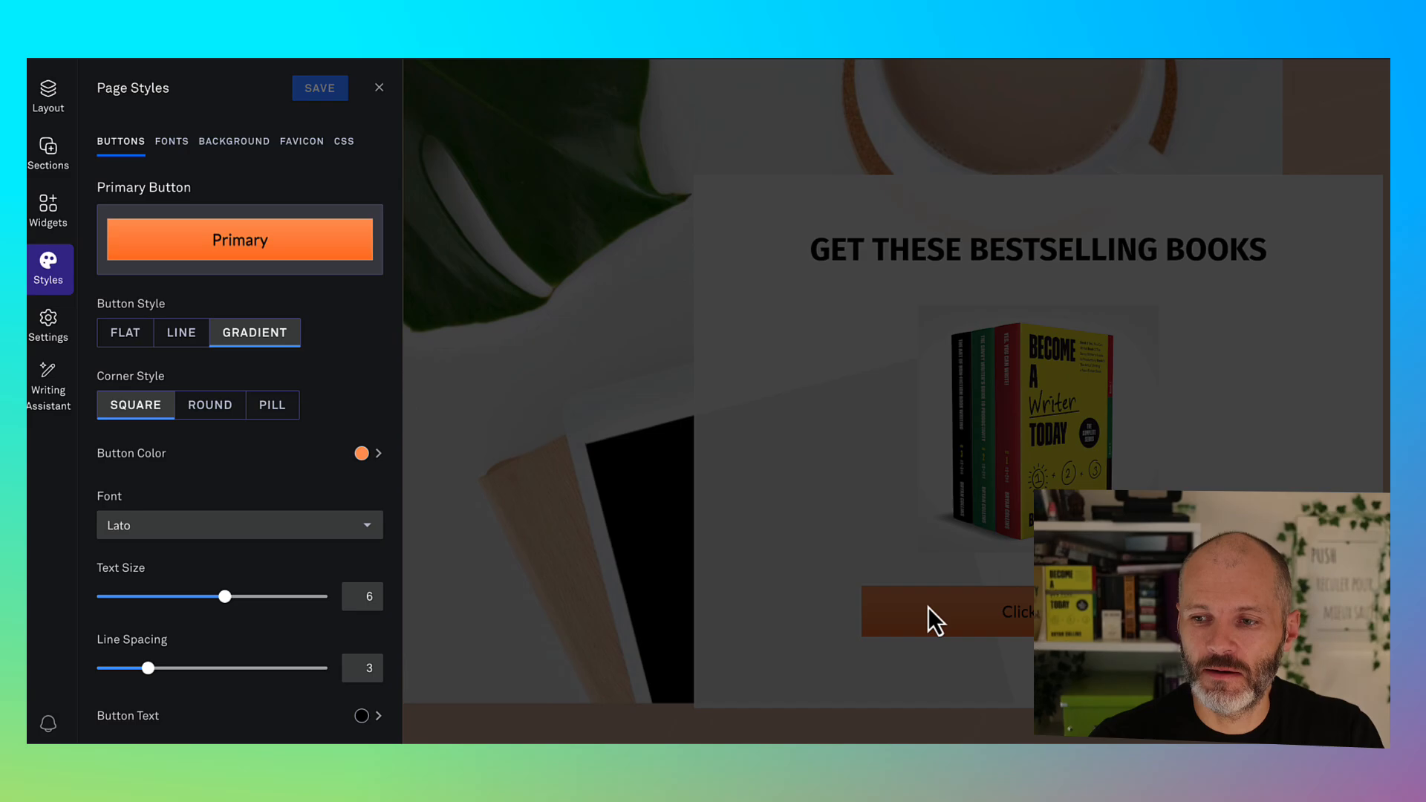
{"action": "scroll", "coordinate": [141, 582], "scroll_direction": "down", "scroll_amount": 3}
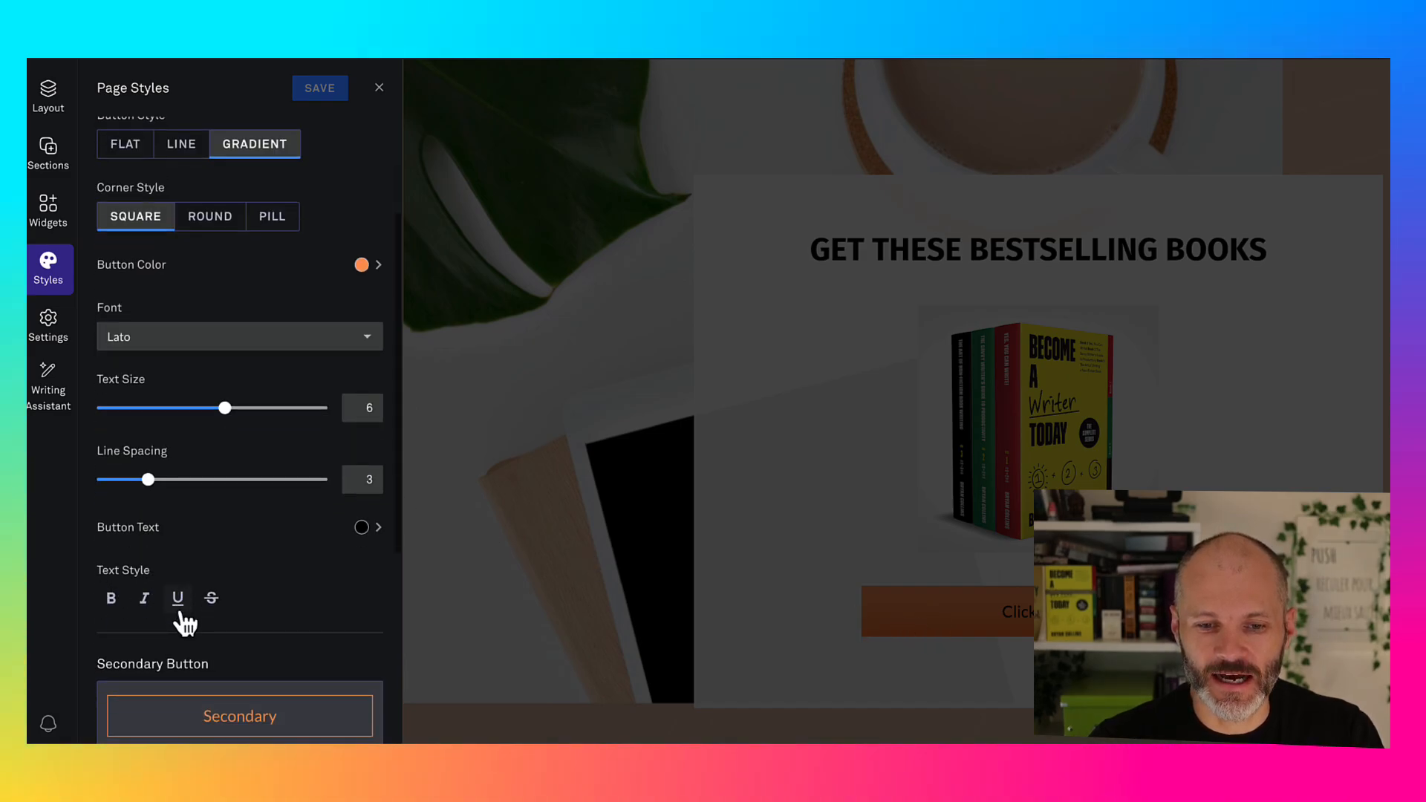
{"action": "scroll", "coordinate": [182, 621], "scroll_direction": "up", "scroll_amount": 3}
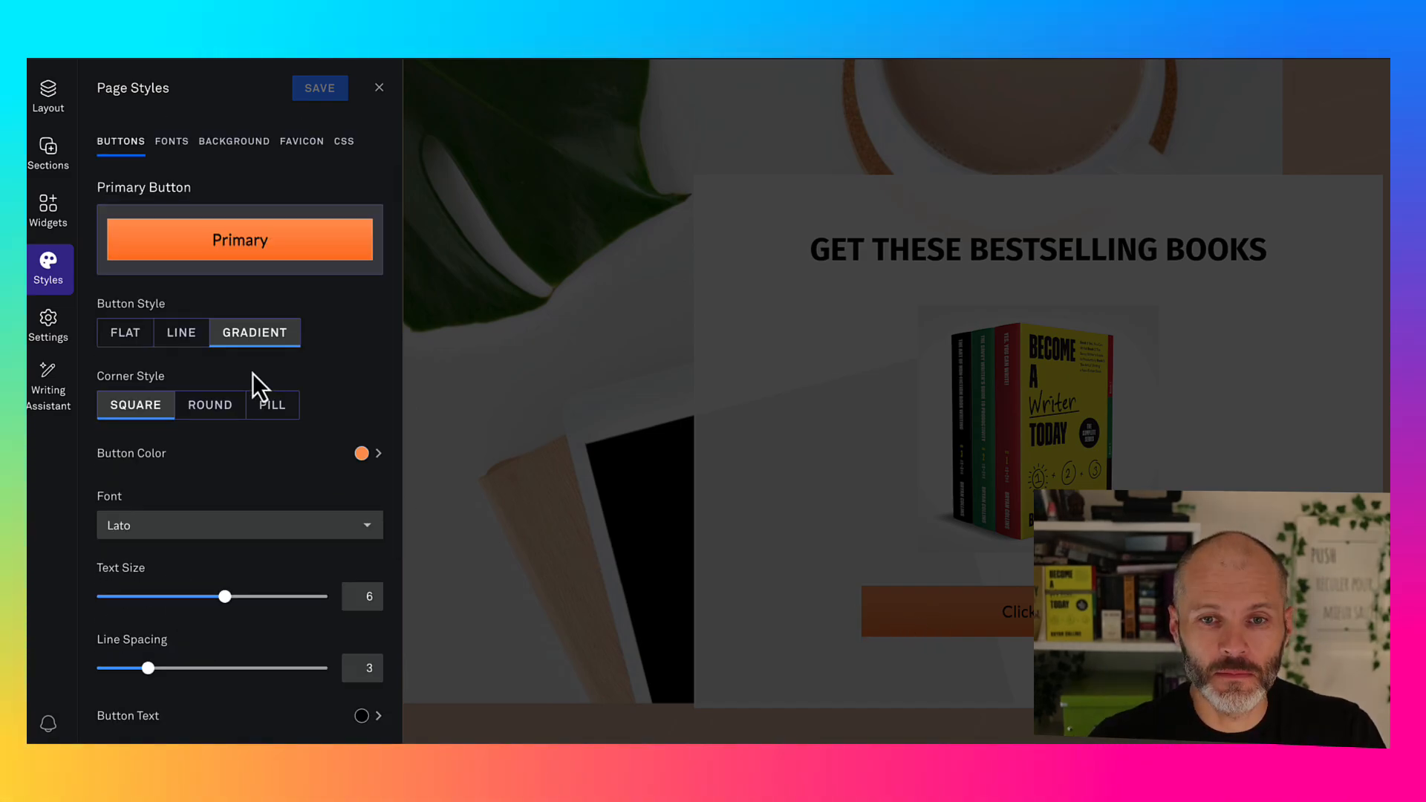
Step: Examine the page settings for SEO, social sharing and analytics, including the head section tracking code
{"action": "left_click", "coordinate": [48, 326]}
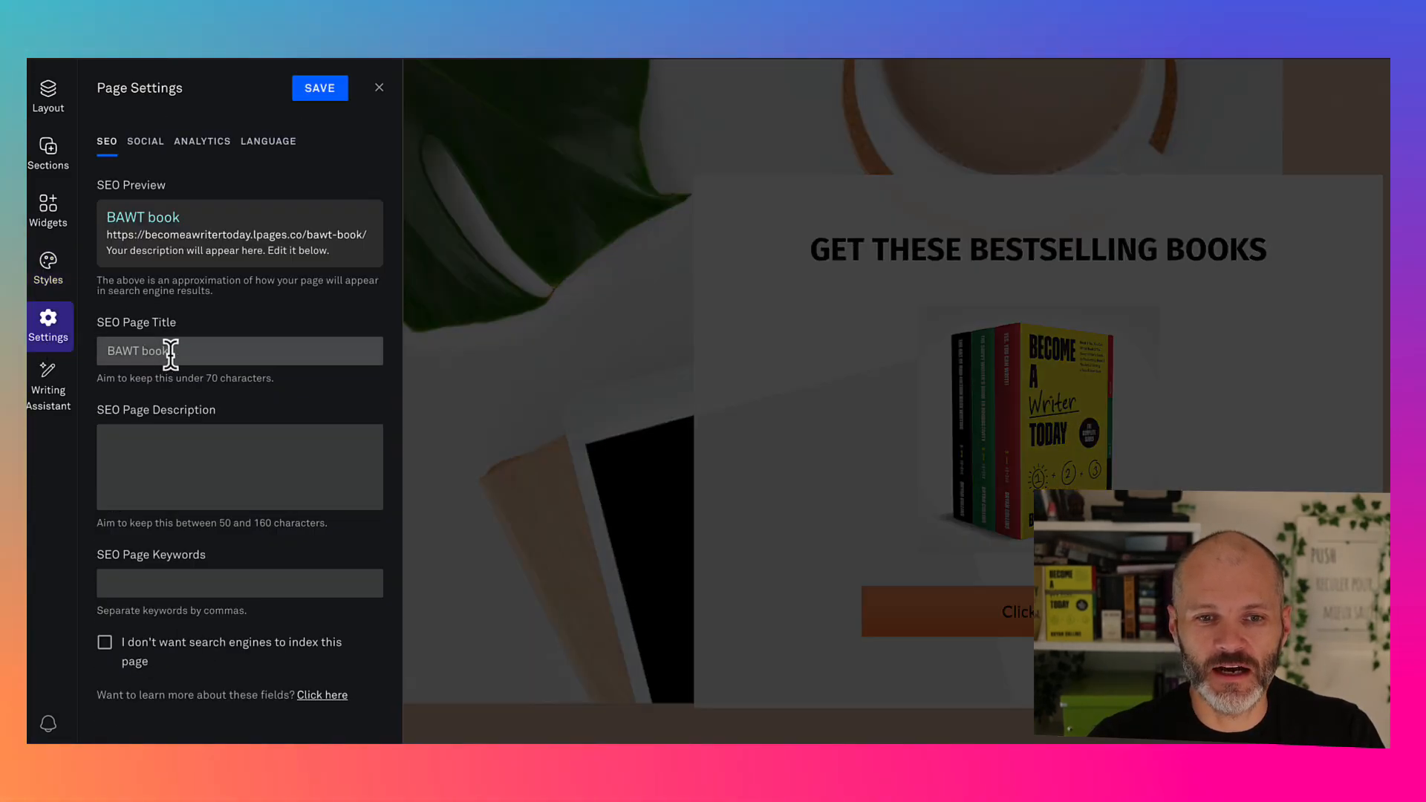
{"action": "left_click", "coordinate": [113, 346]}
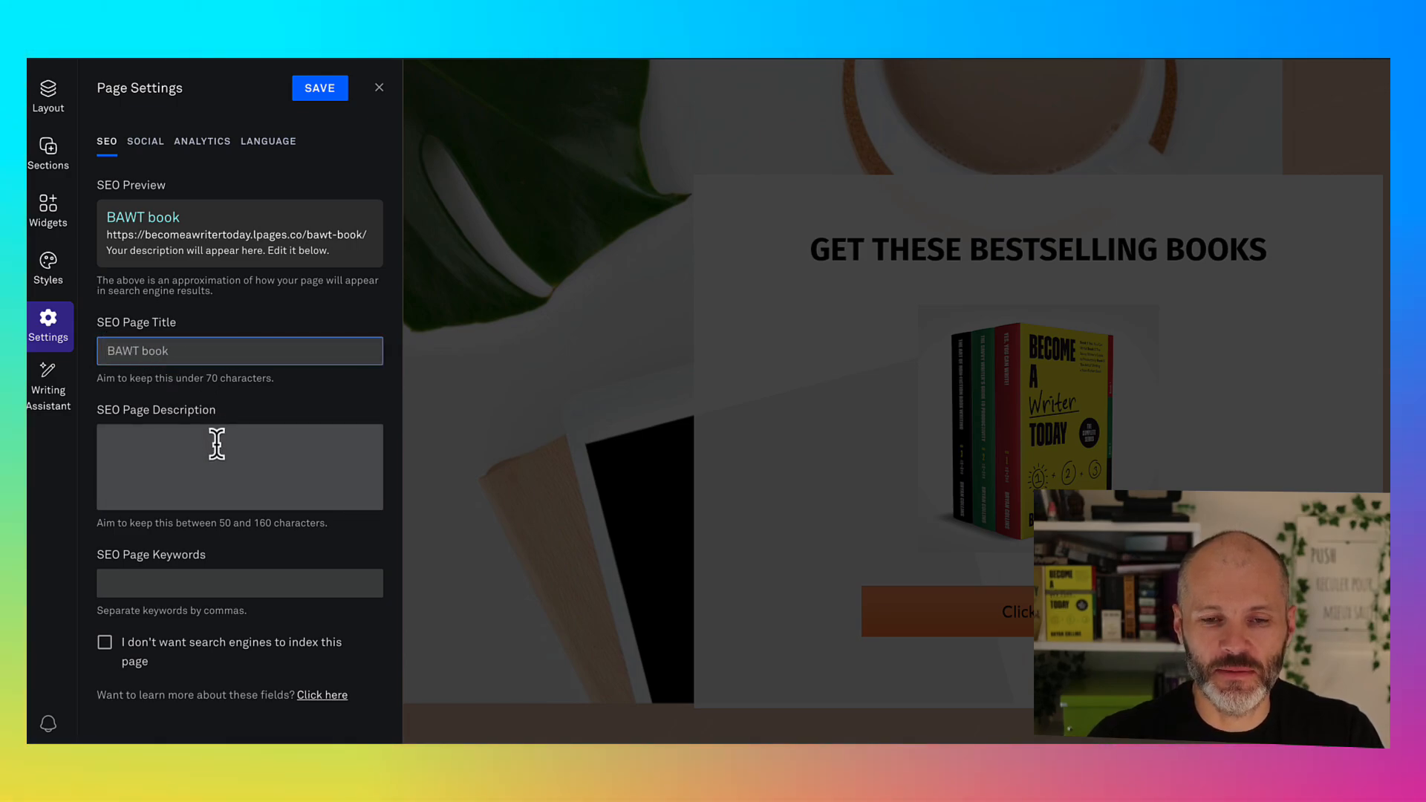
{"action": "left_click", "coordinate": [216, 444]}
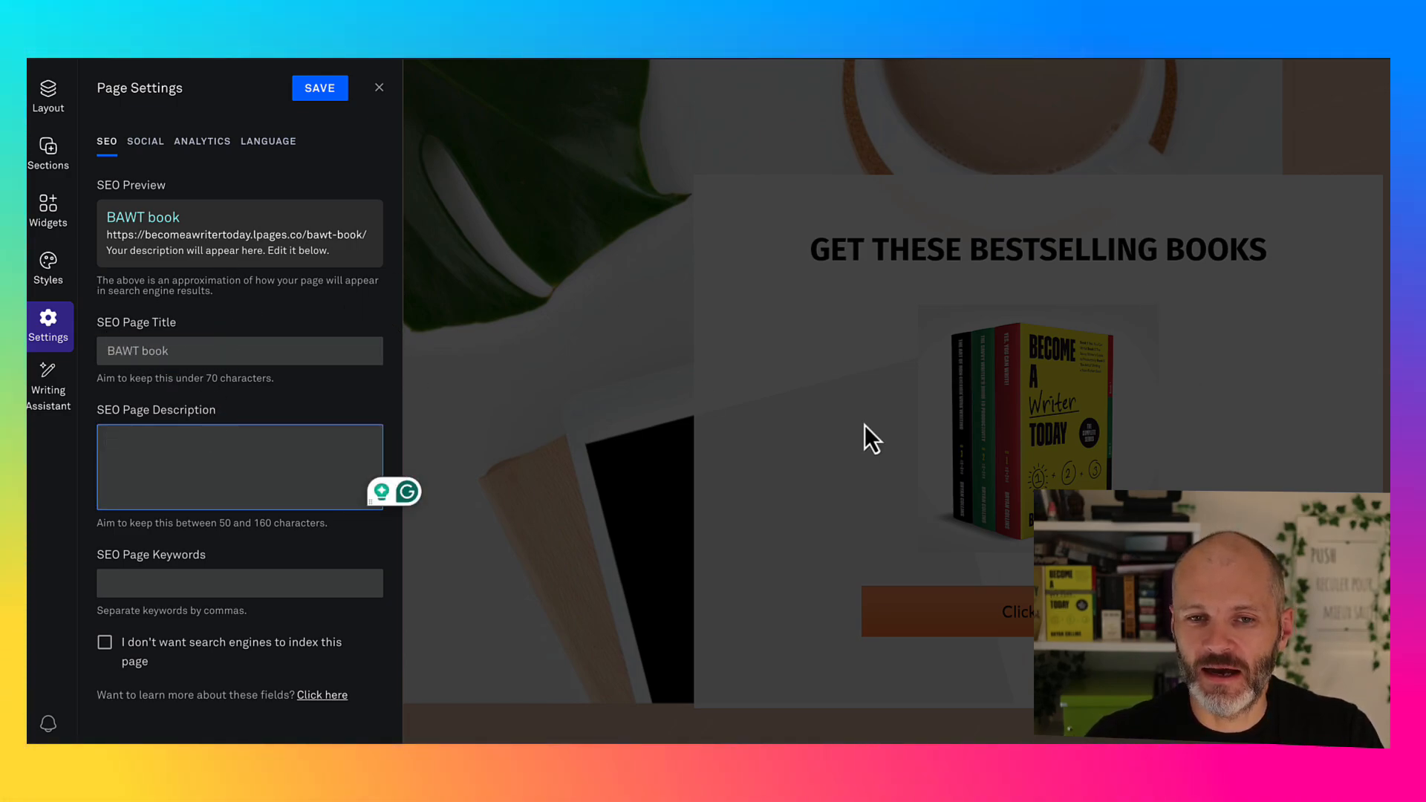
{"action": "left_click", "coordinate": [156, 153]}
{"action": "left_click", "coordinate": [202, 141]}
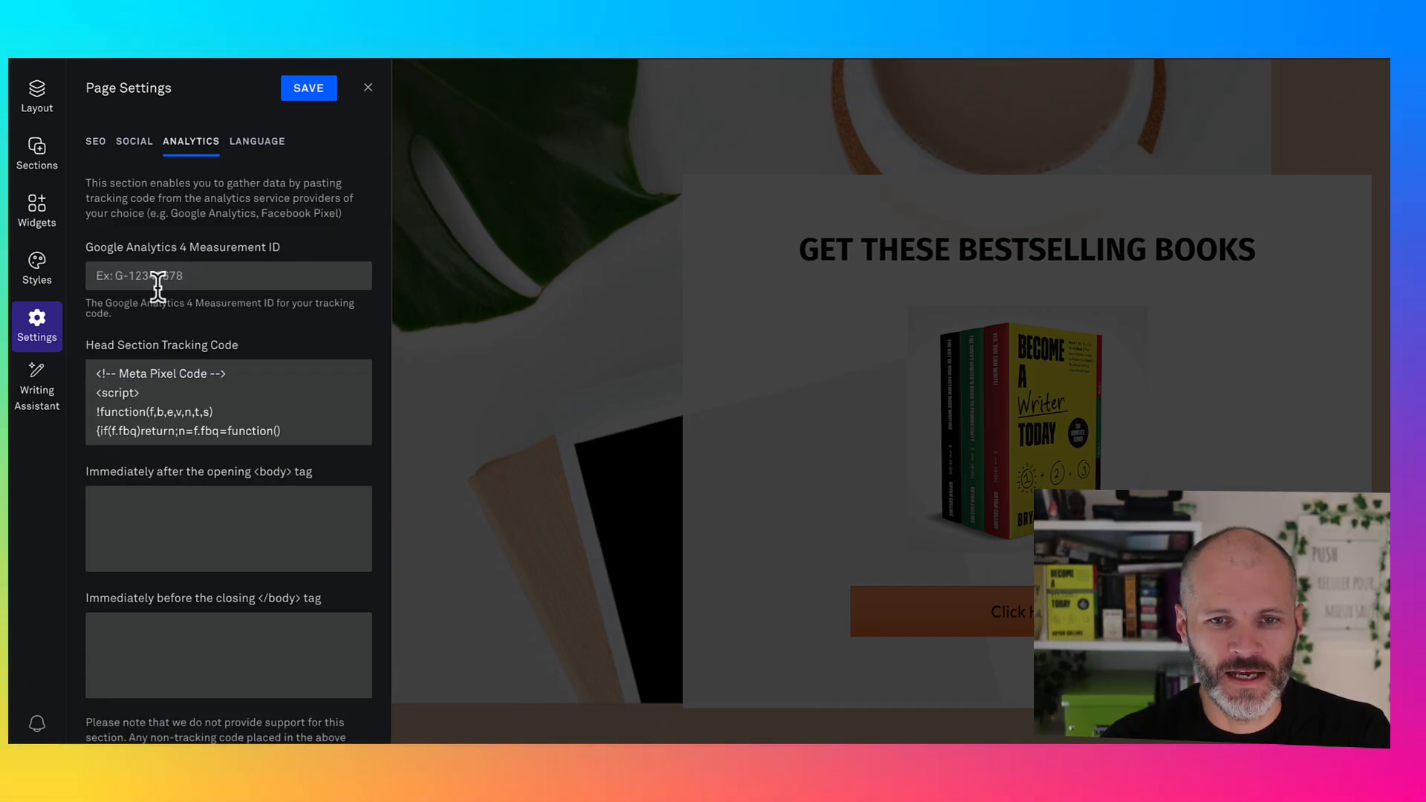
{"action": "left_click", "coordinate": [210, 284]}
{"action": "left_click", "coordinate": [209, 375]}
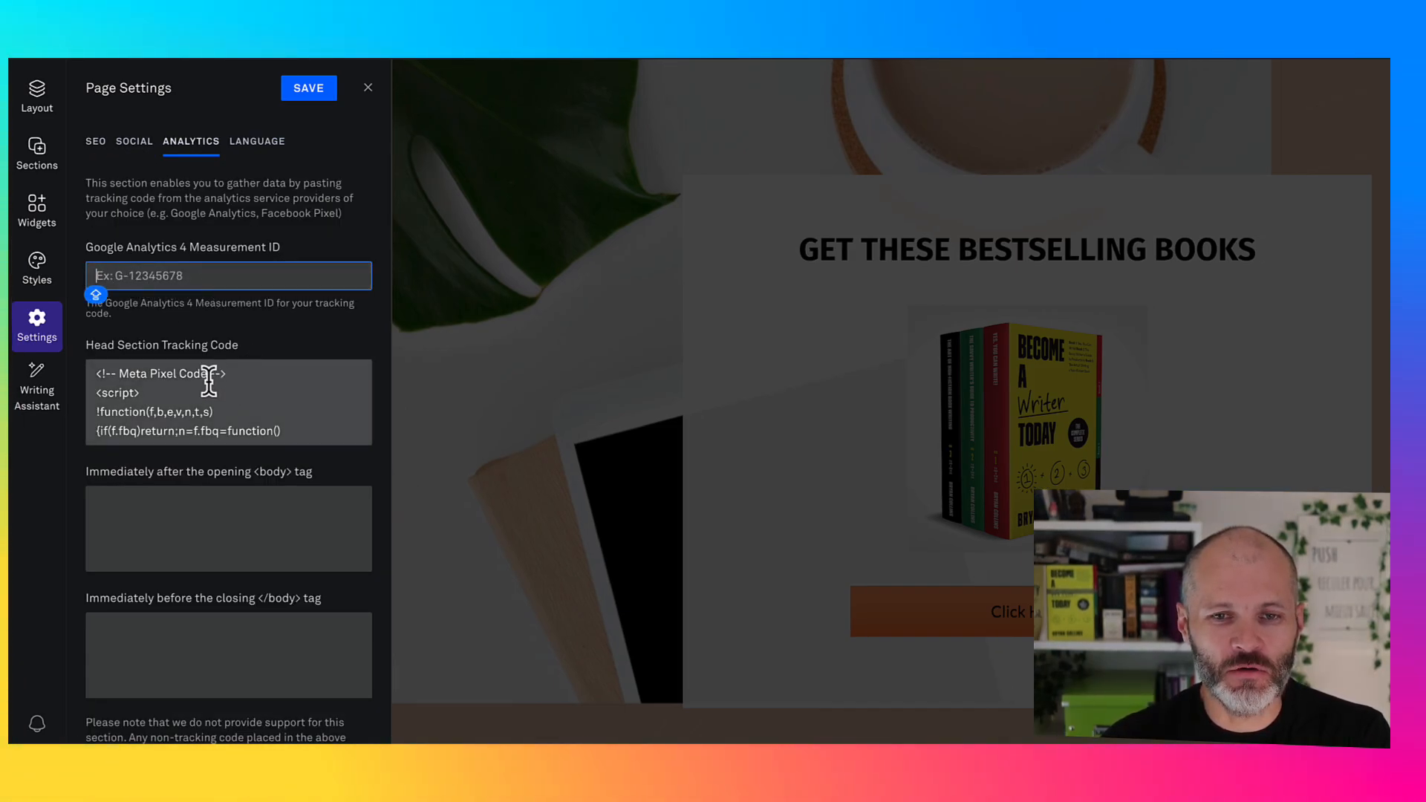
{"action": "left_click_drag", "start_coordinate": [167, 374], "coordinate": [245, 431]}
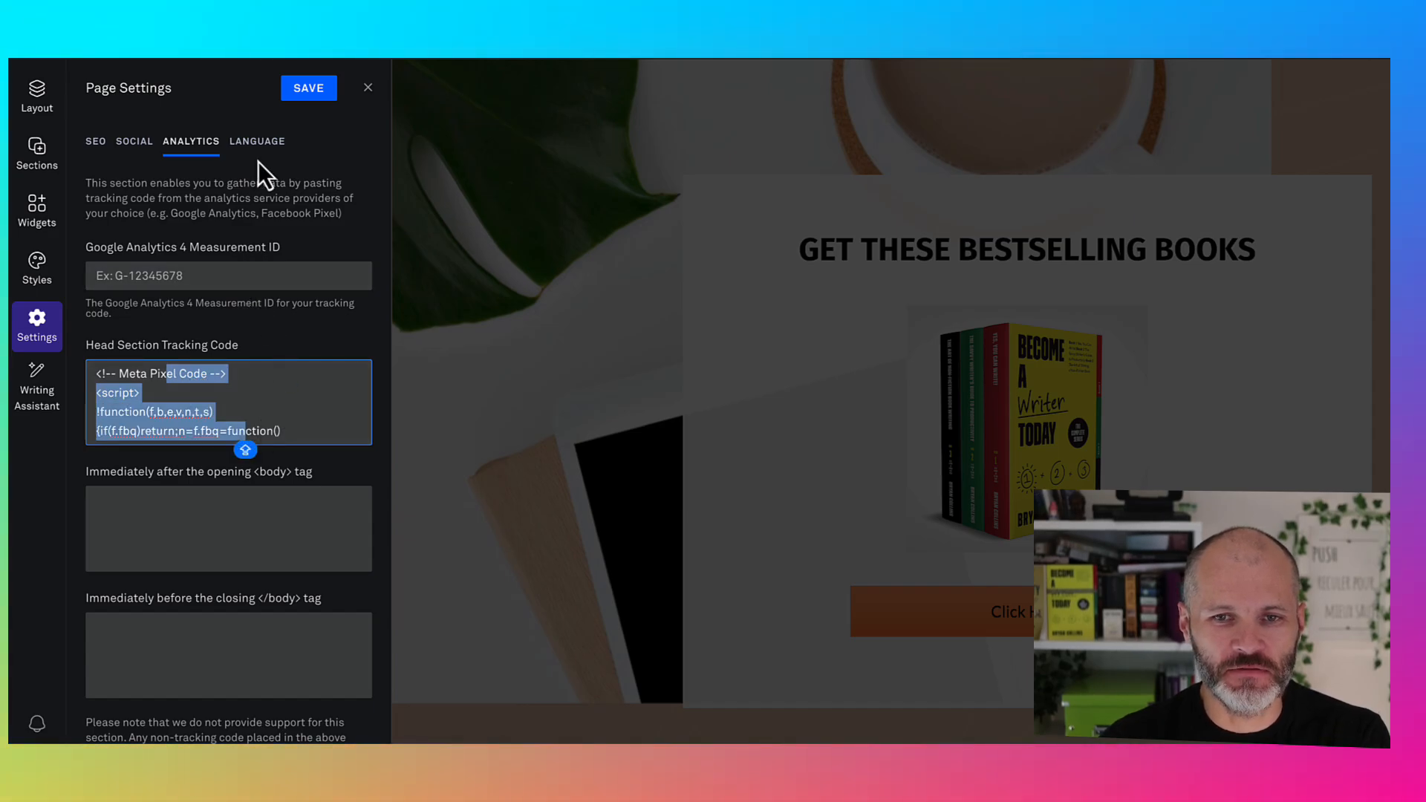
Step: Generate casual-tone headline options with the Writing Assistant from the write-up "a best selling book for new writers"
{"action": "left_click", "coordinate": [39, 384]}
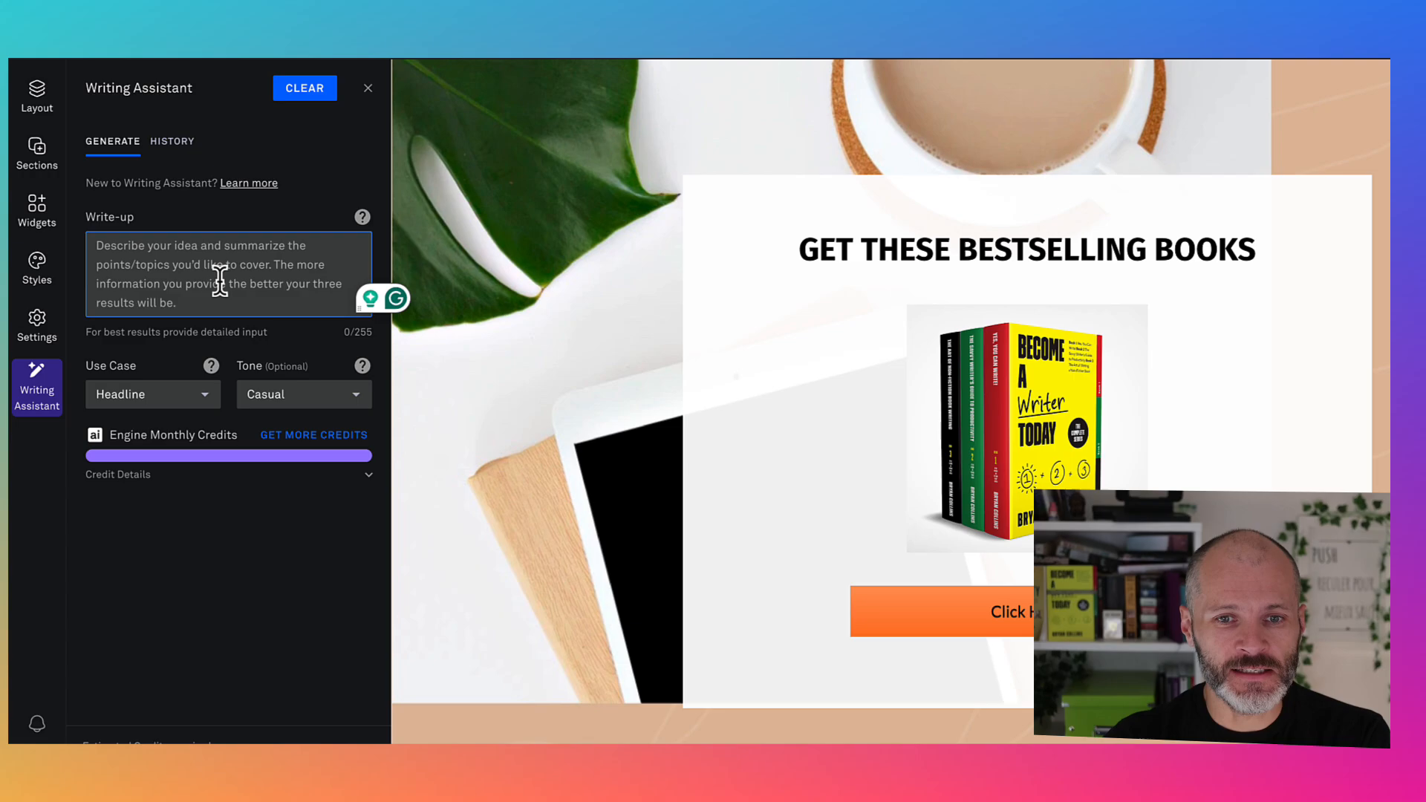
{"action": "type", "text": "a best selling book for new writers"}
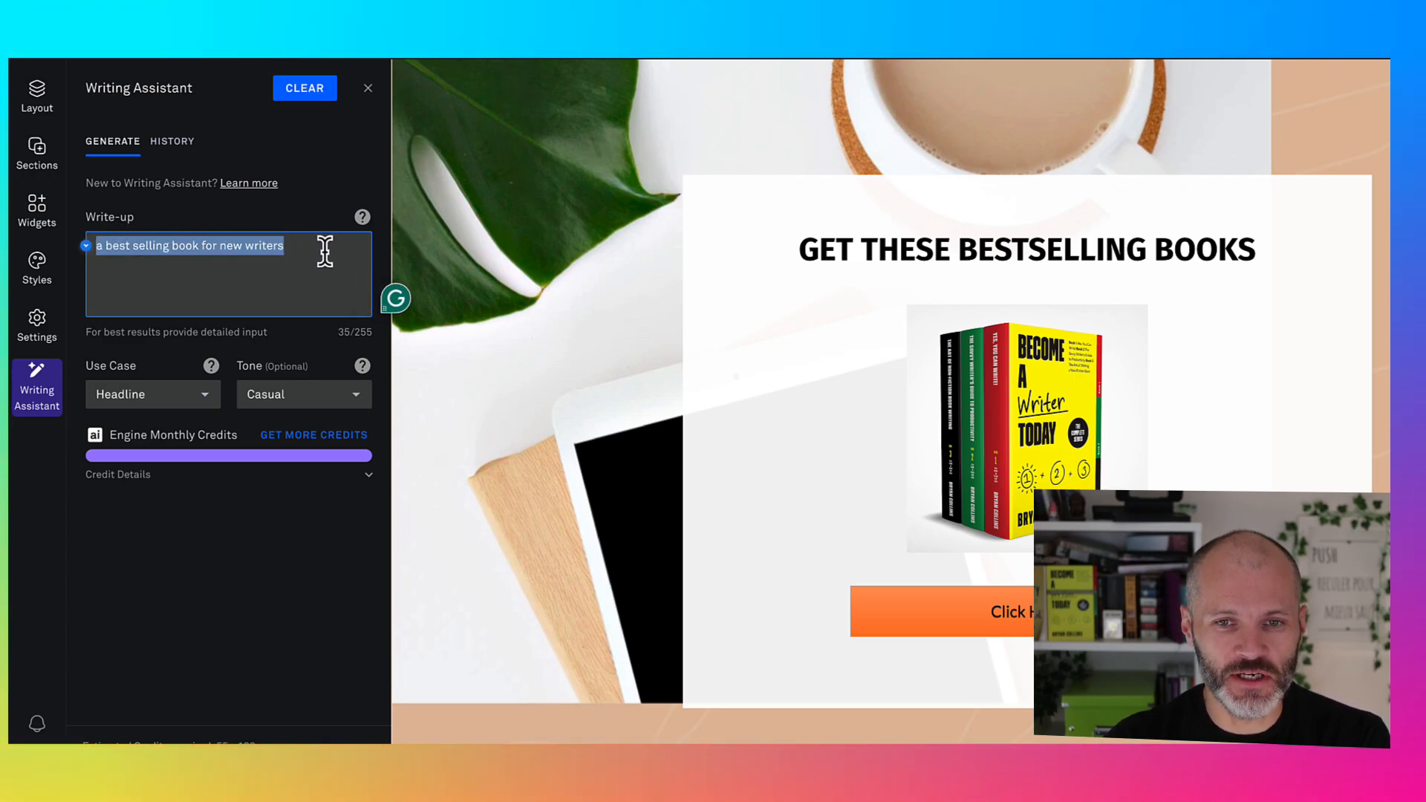
{"action": "left_click", "coordinate": [185, 397]}
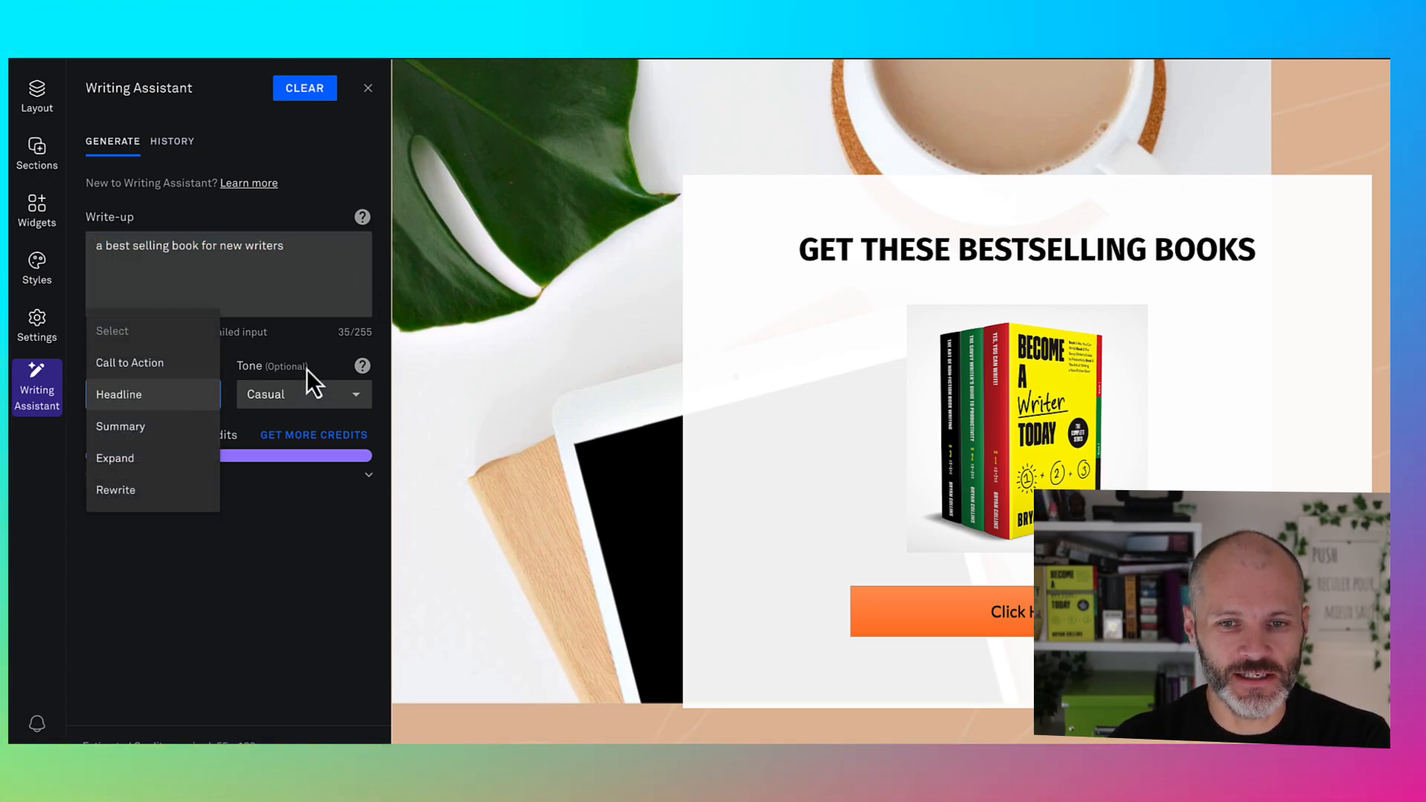
{"action": "left_click", "coordinate": [320, 394]}
{"action": "left_click", "coordinate": [256, 389]}
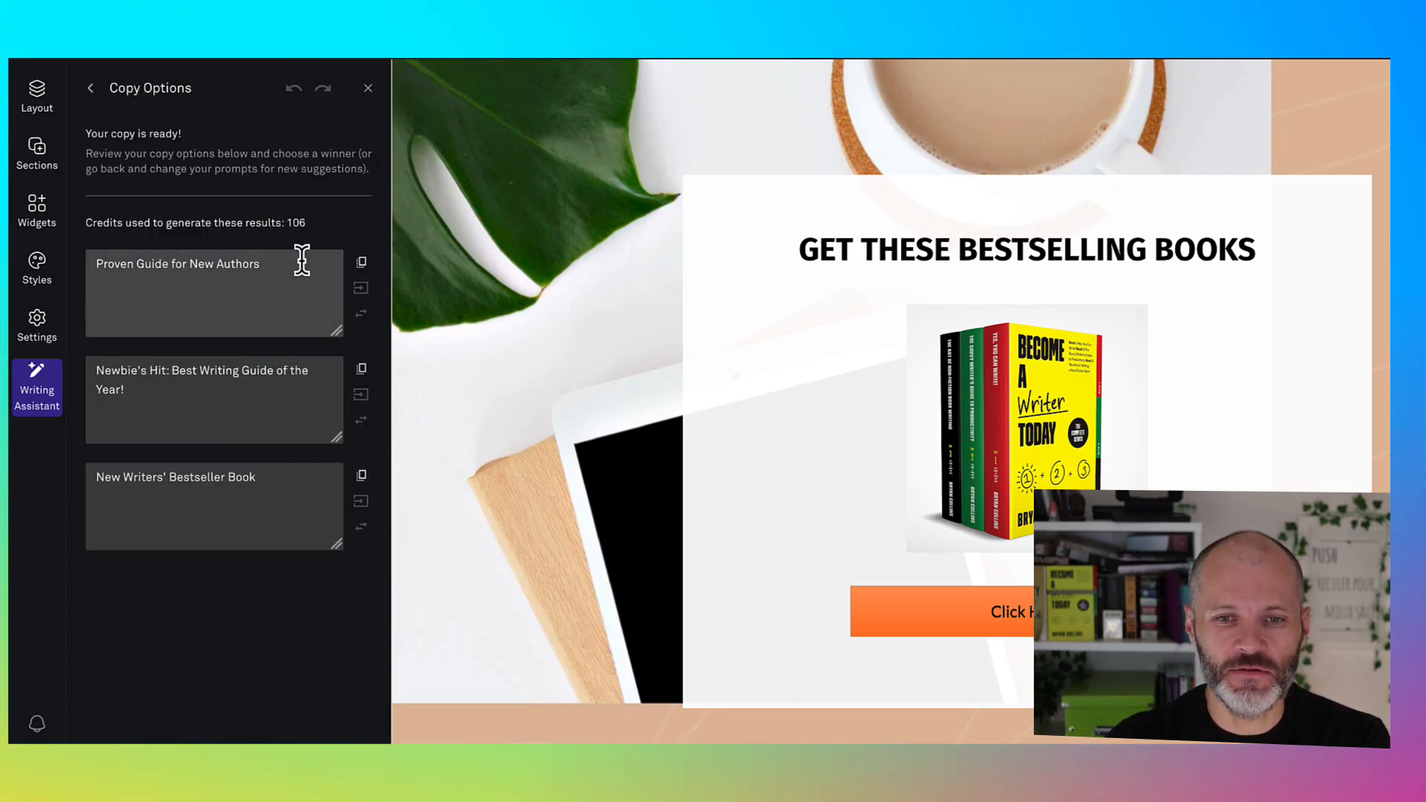
Step: Replace the page headline with the generated copy "Newbie's Hit: Best Writing Guide of the Year!" and return to the Writing Assistant prompt
{"action": "triple_click", "coordinate": [236, 264]}
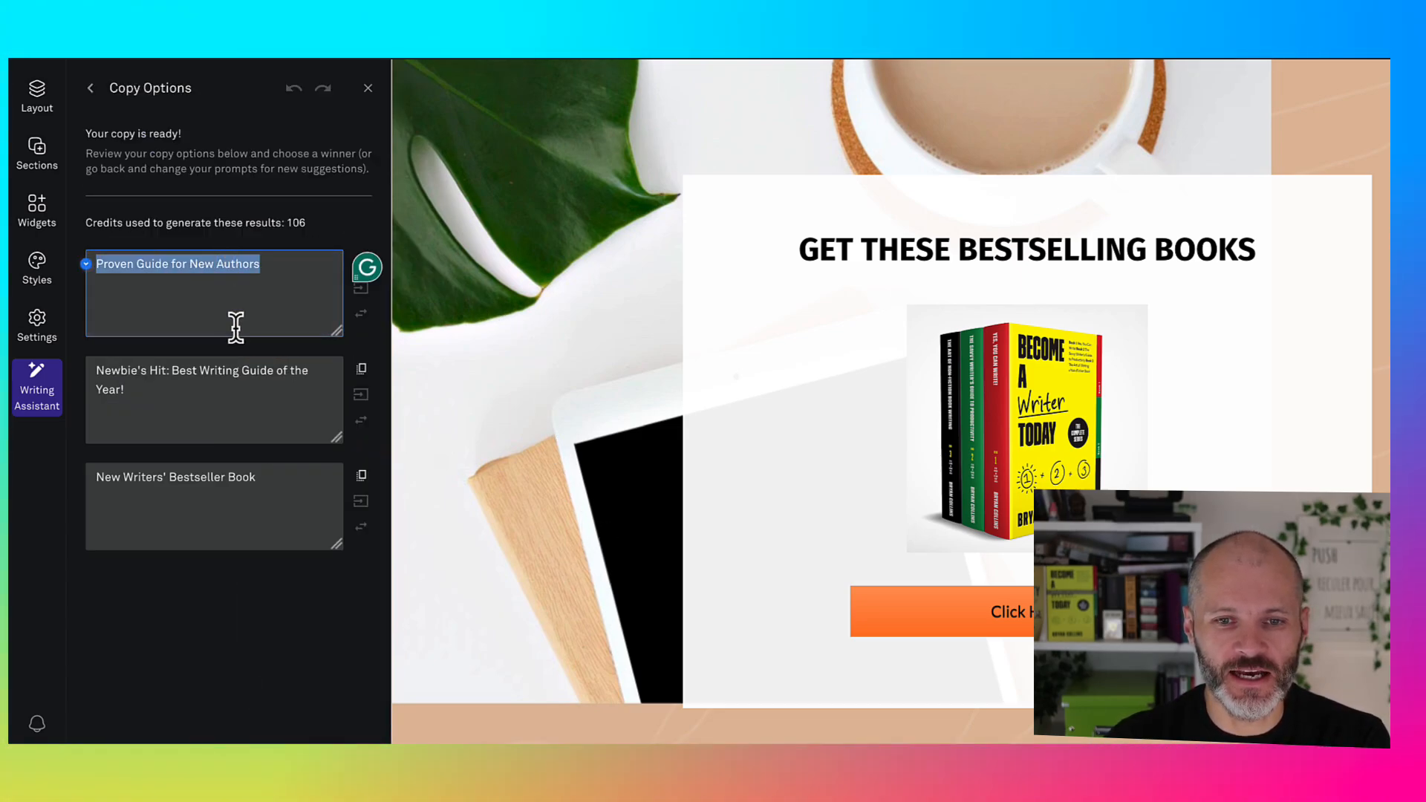
{"action": "triple_click", "coordinate": [318, 370]}
{"action": "key", "text": "super+c"}
{"action": "left_click", "coordinate": [1071, 232]}
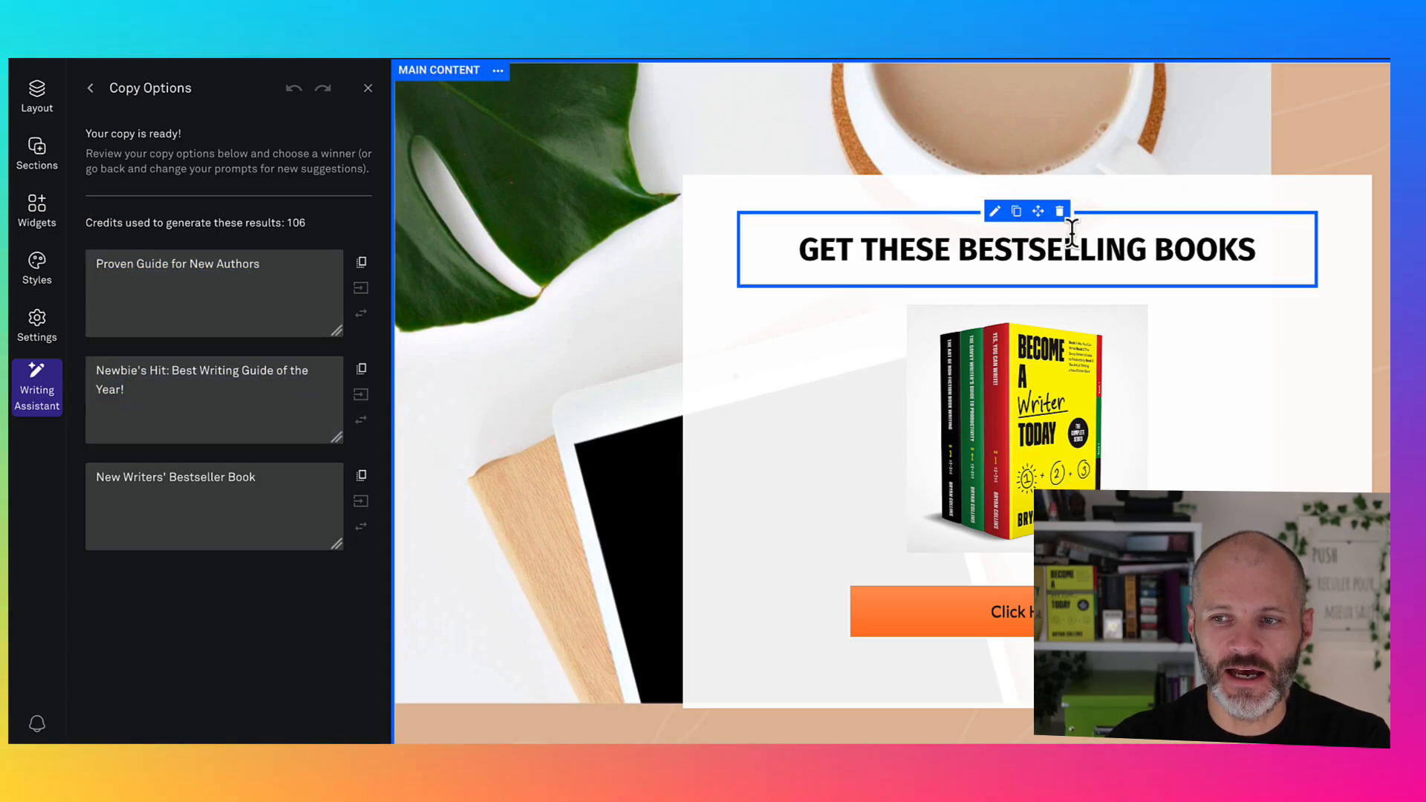
{"action": "key", "text": "super+v"}
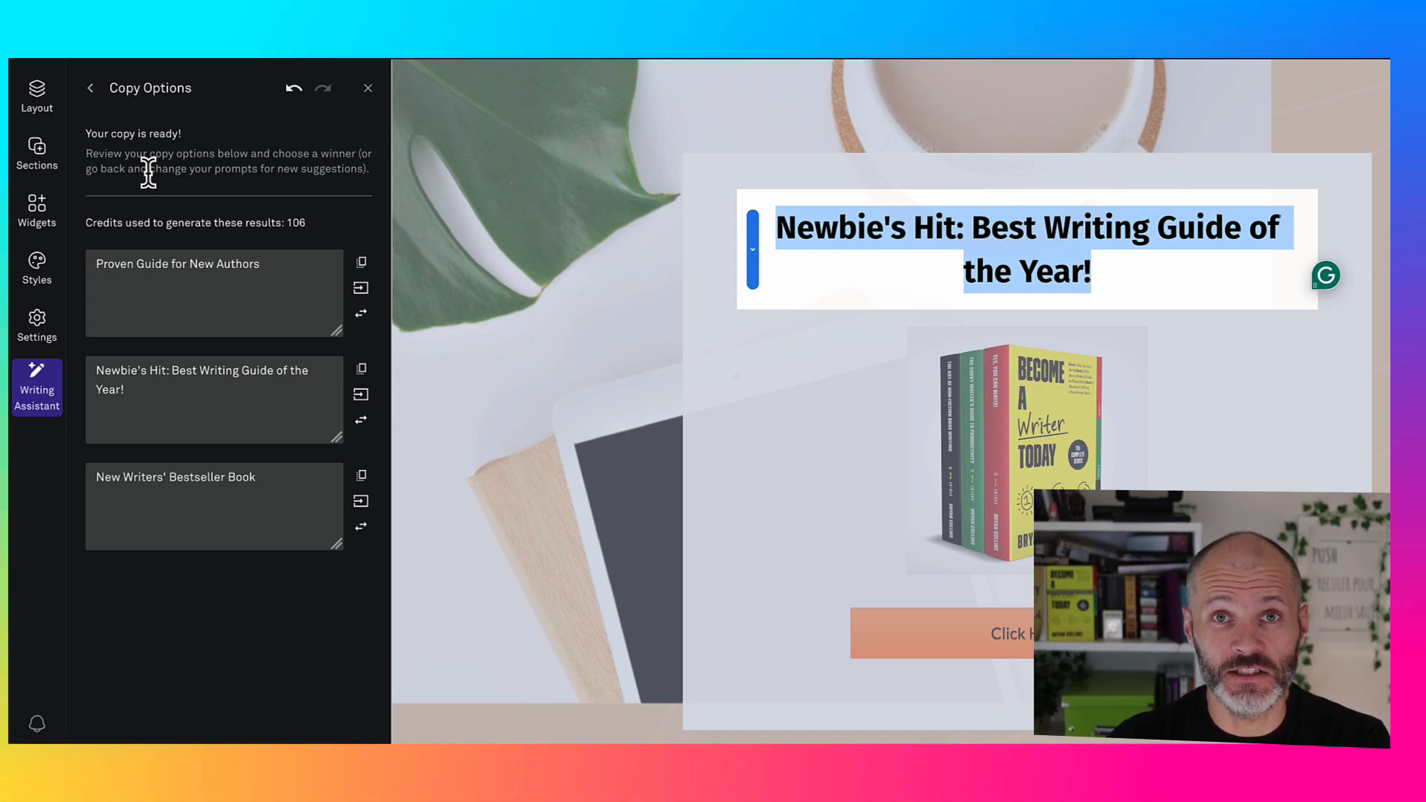
{"action": "left_click", "coordinate": [95, 102]}
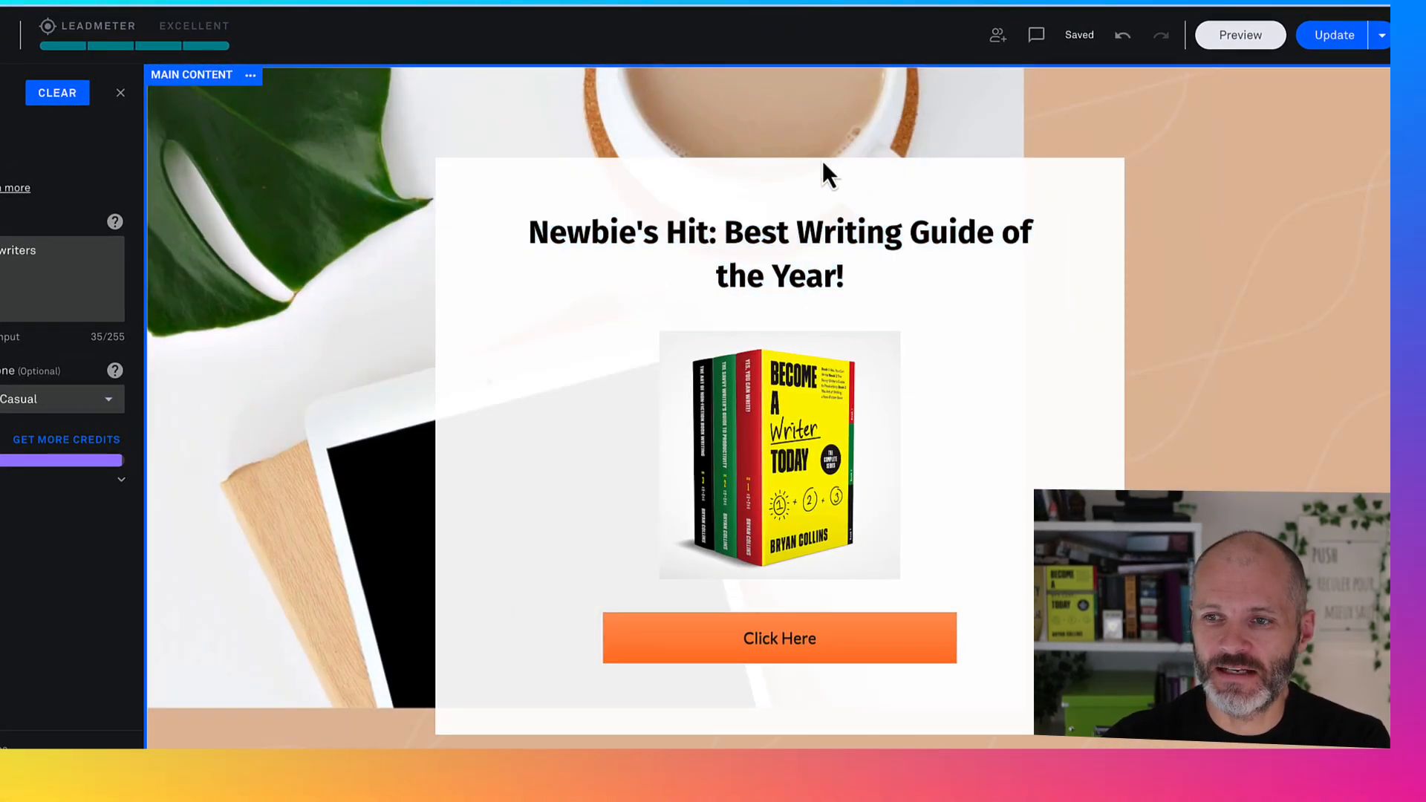
Step: Preview the landing page with its new headline and return to the editor
{"action": "left_click", "coordinate": [1240, 43]}
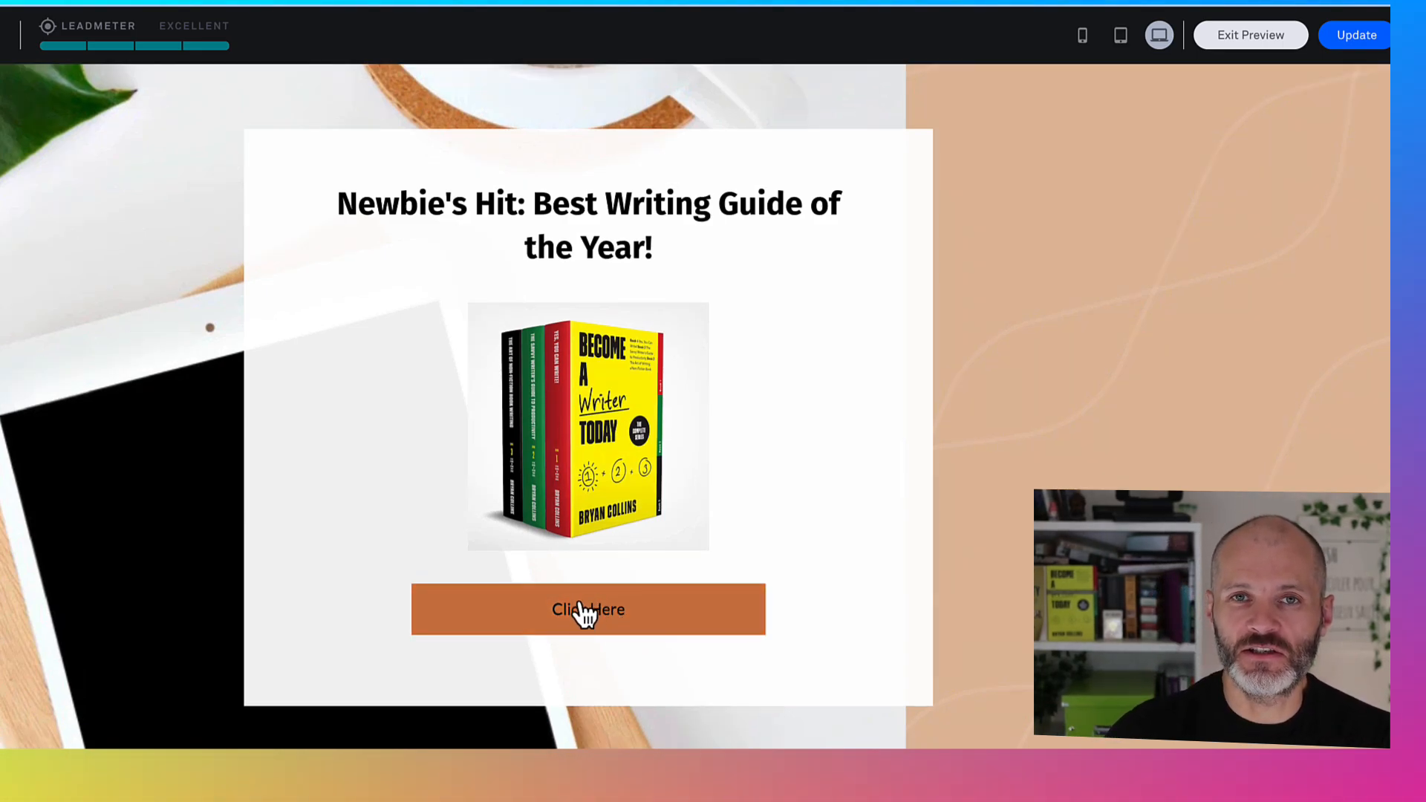
{"action": "left_click", "coordinate": [1236, 39]}
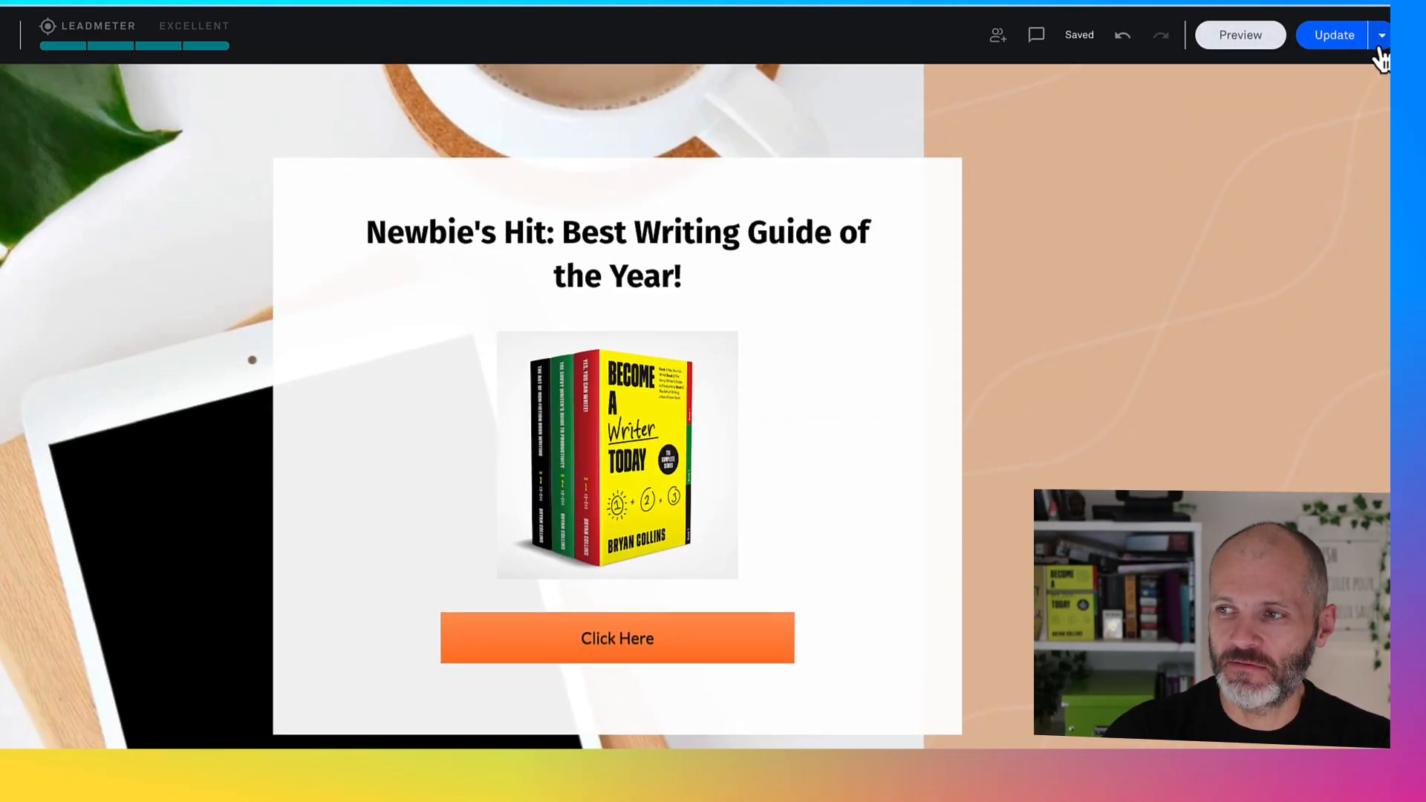
Step: Open the landing page publishing options and read the WordPress plugin installation instructions
{"action": "left_click", "coordinate": [1379, 45]}
{"action": "left_click", "coordinate": [1215, 77]}
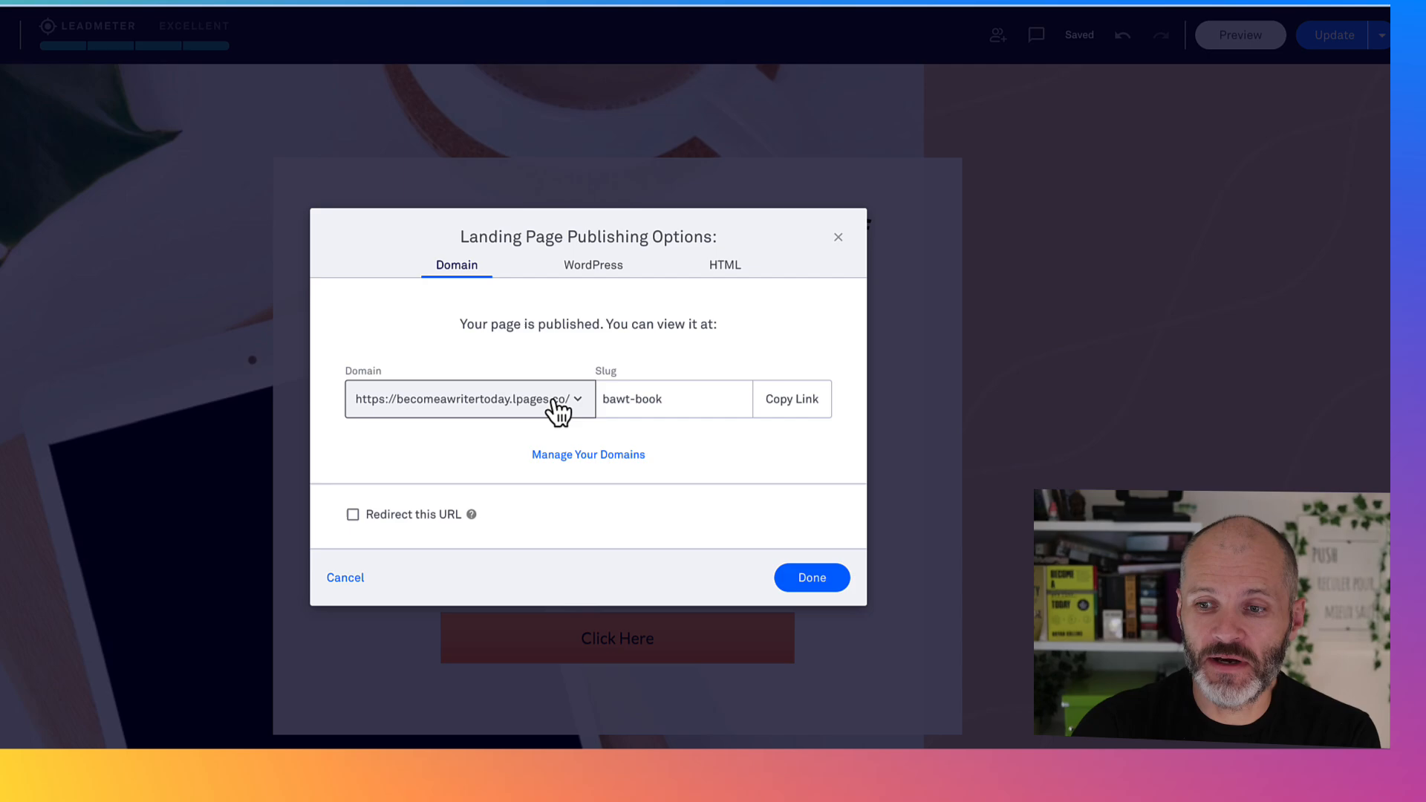
{"action": "left_click", "coordinate": [593, 265]}
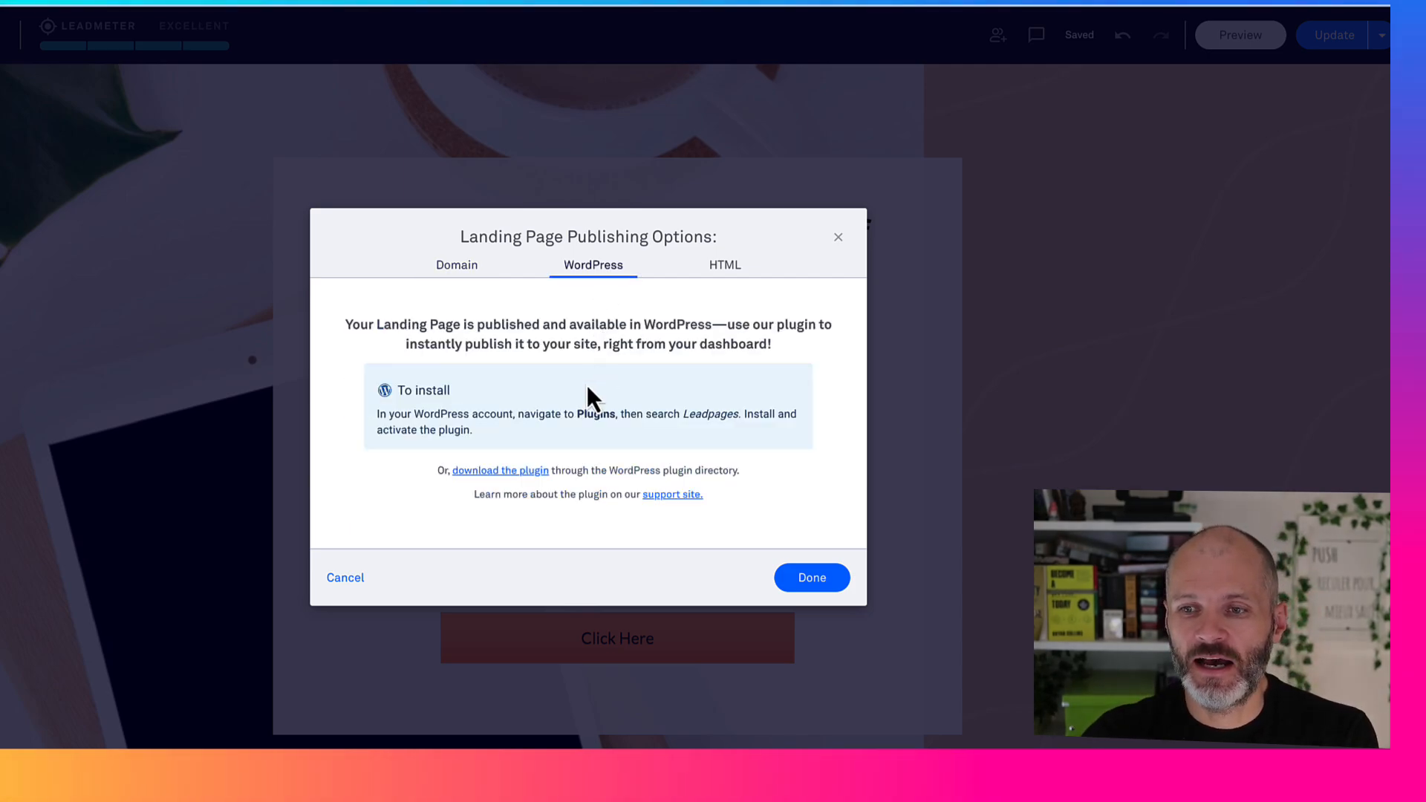
{"action": "left_click_drag", "start_coordinate": [401, 414], "coordinate": [532, 425]}
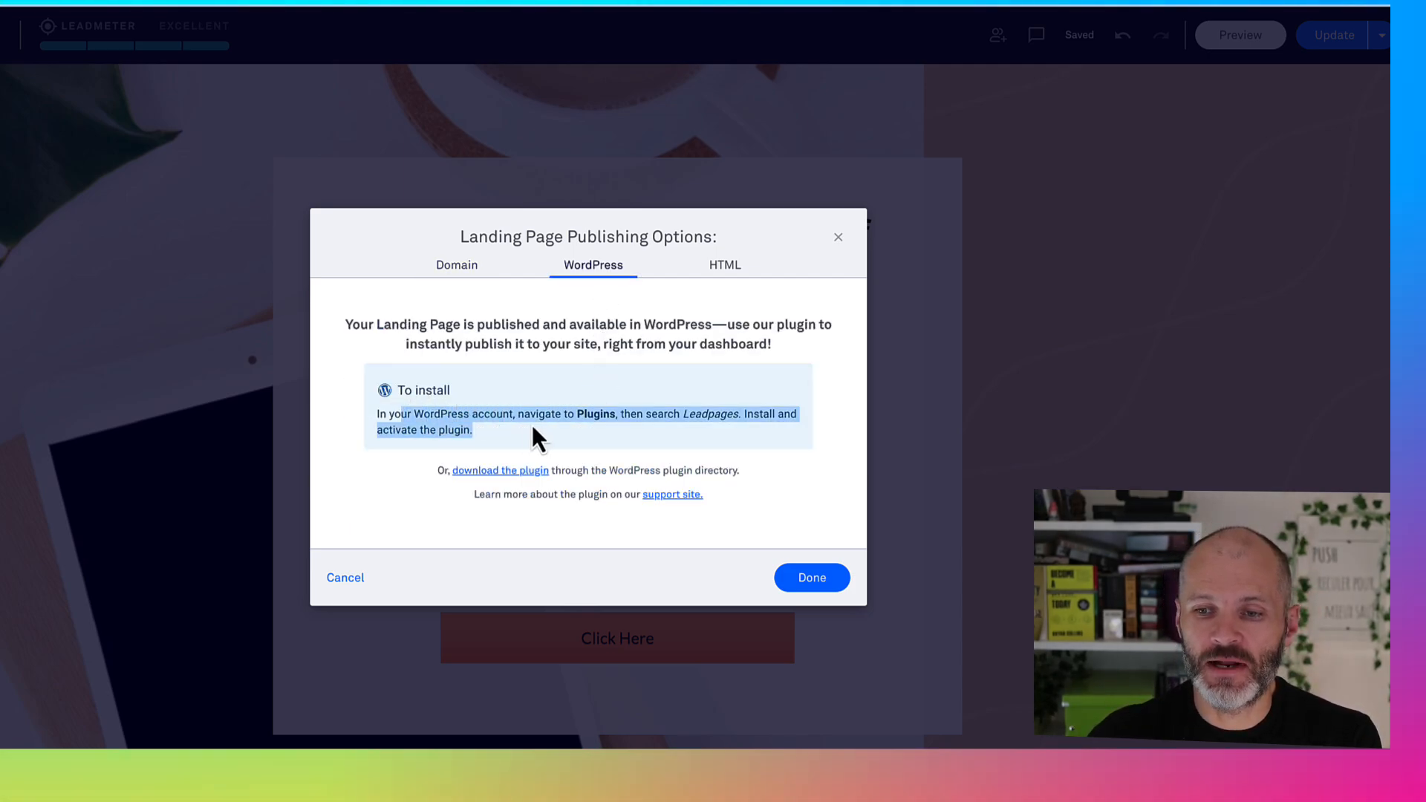
{"action": "left_click", "coordinate": [511, 429]}
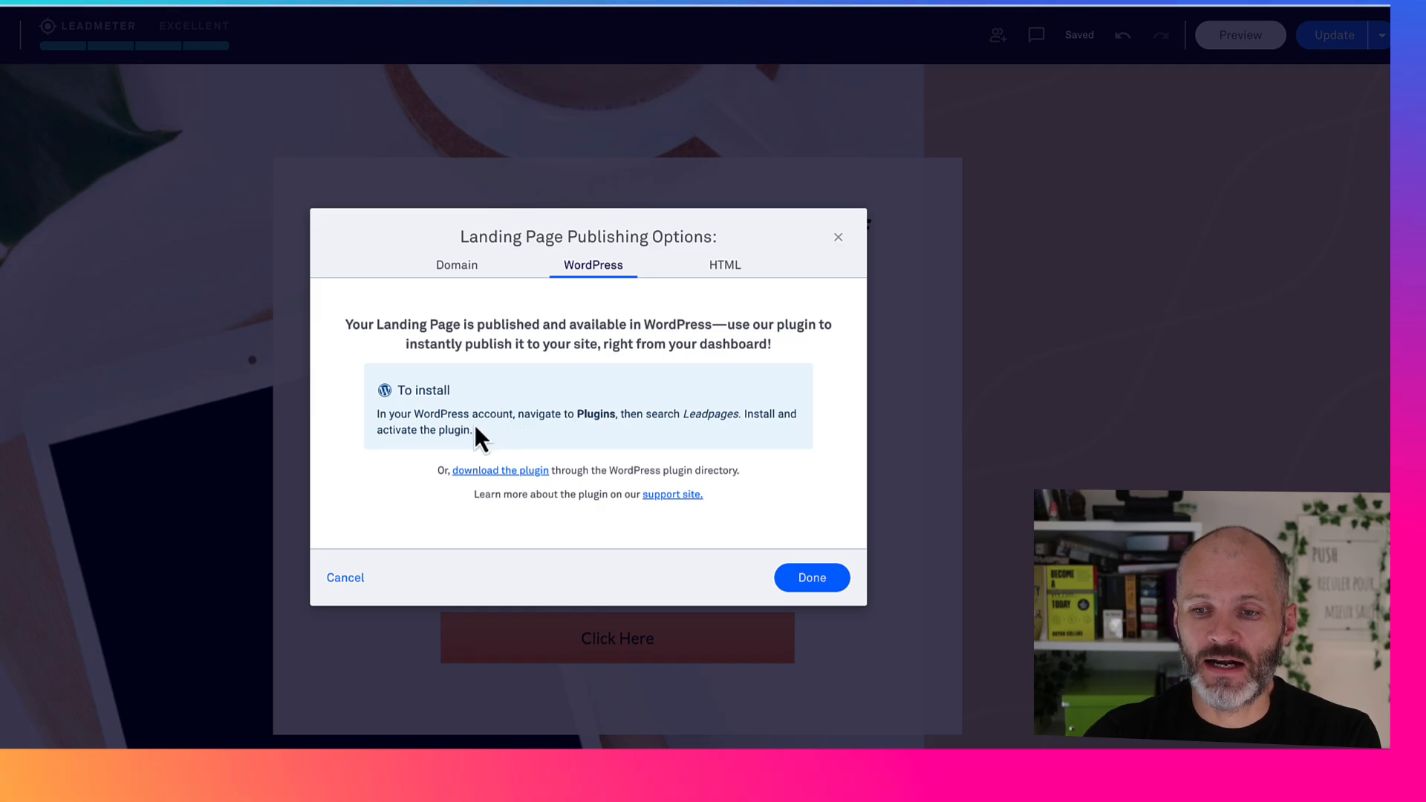
{"action": "left_click_drag", "start_coordinate": [429, 413], "coordinate": [496, 438]}
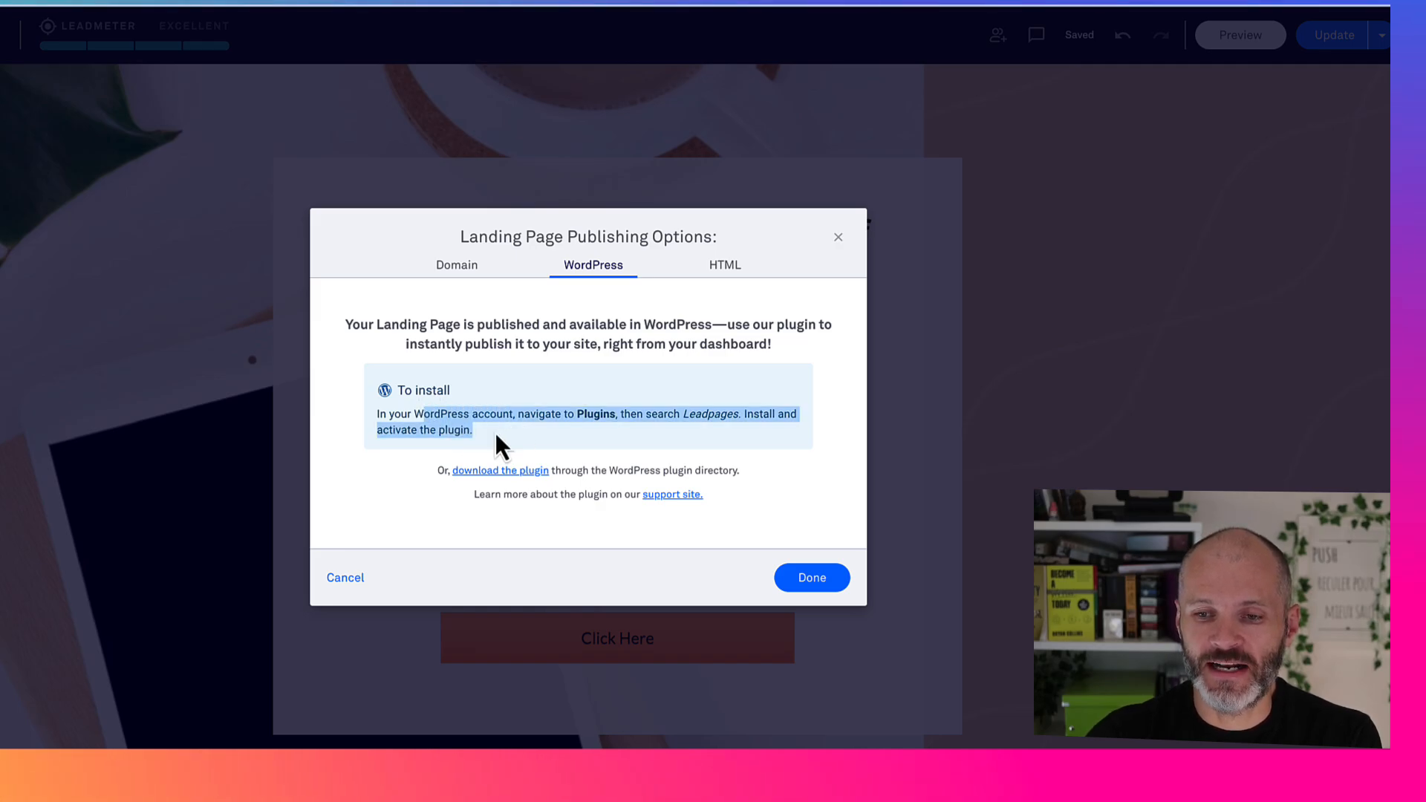
Step: Compare the Domain, WordPress and HTML publishing methods and check the domain choices for the page
{"action": "left_click", "coordinate": [468, 274]}
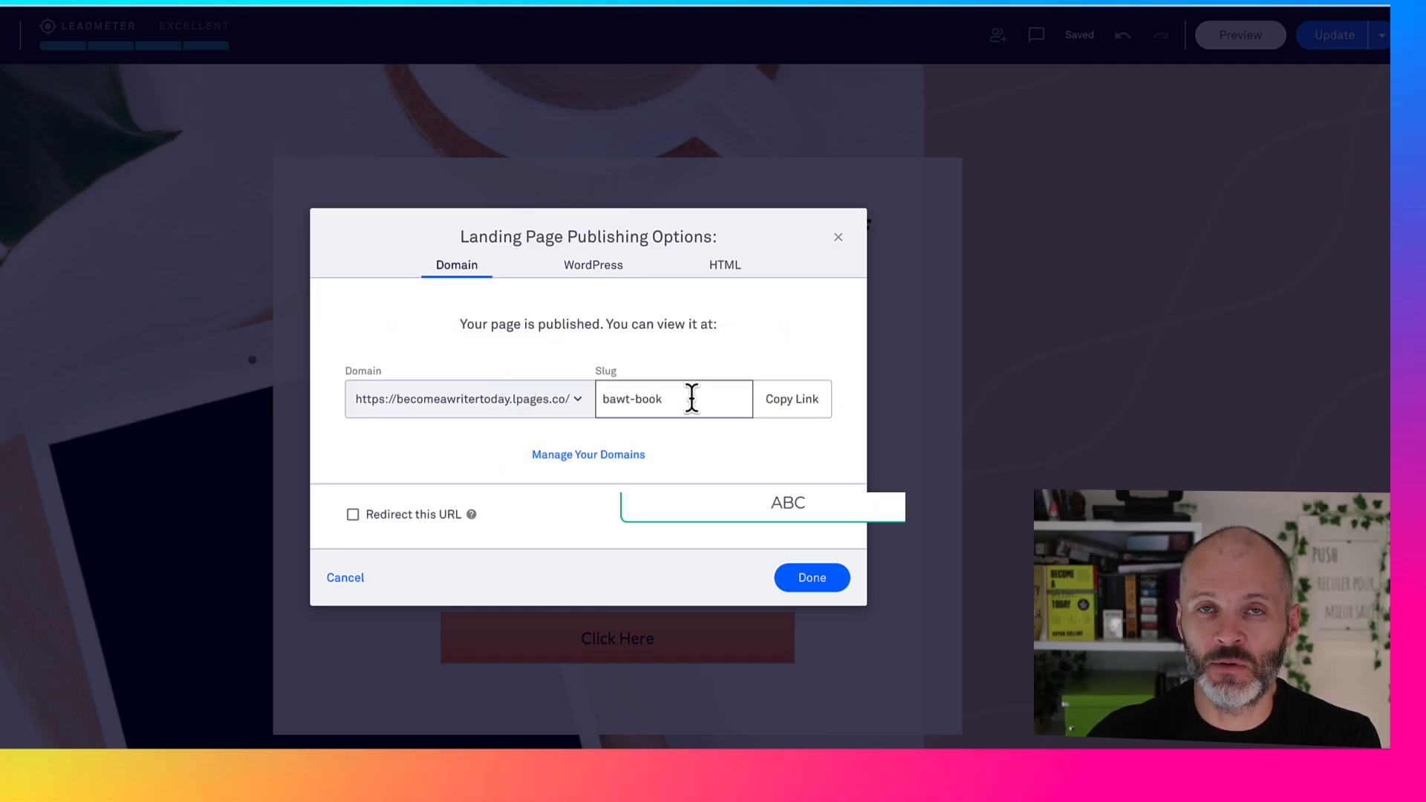
{"action": "left_click", "coordinate": [580, 275]}
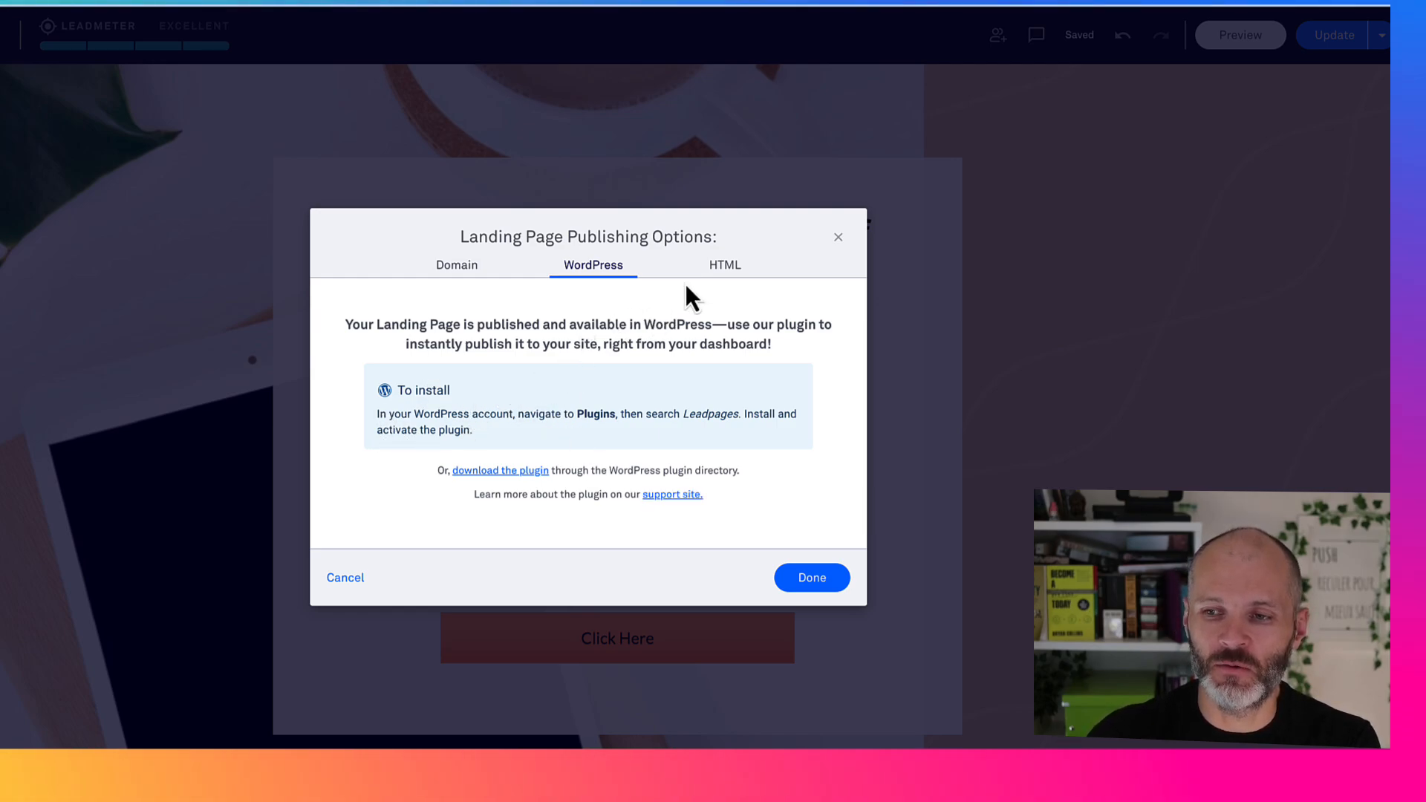
{"action": "left_click", "coordinate": [714, 273]}
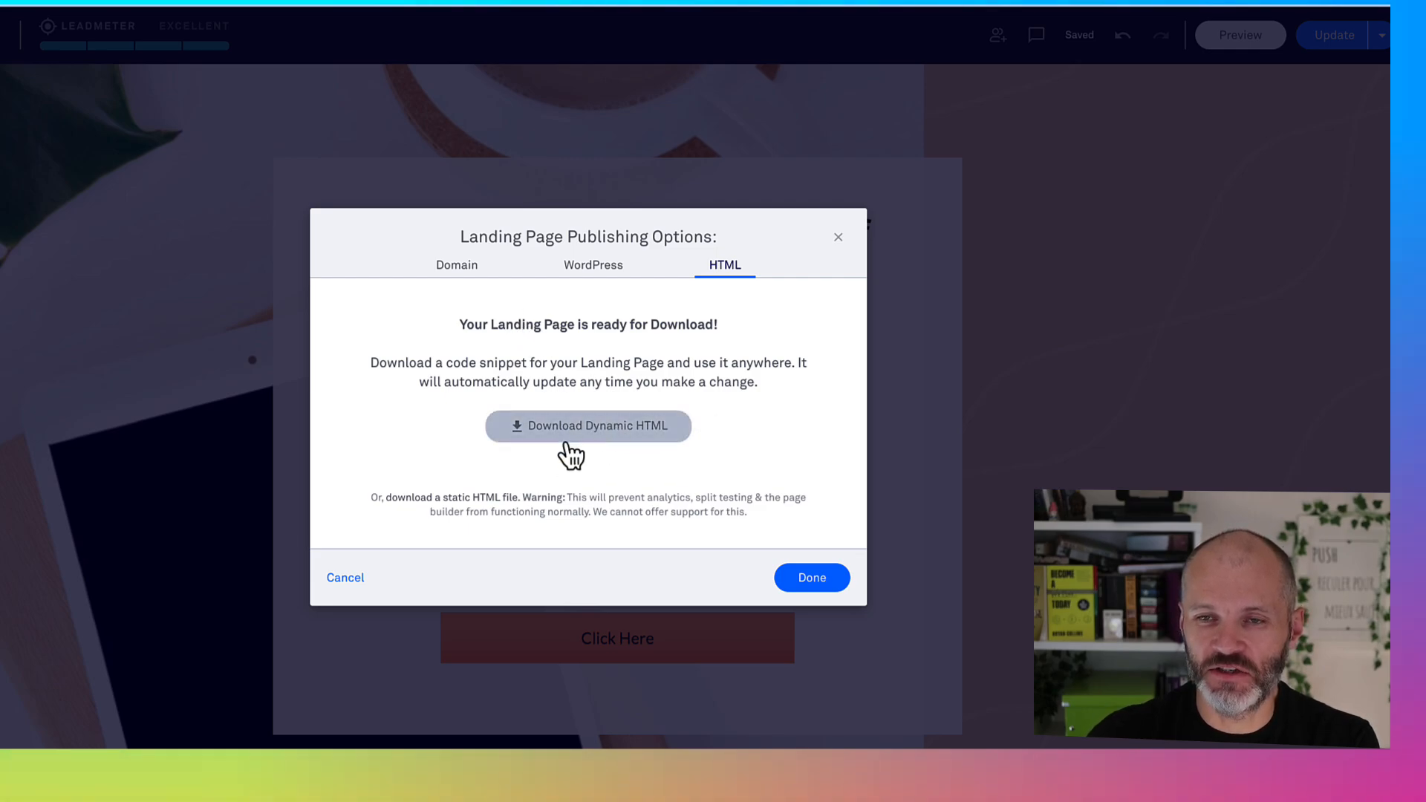
{"action": "left_click", "coordinate": [484, 280]}
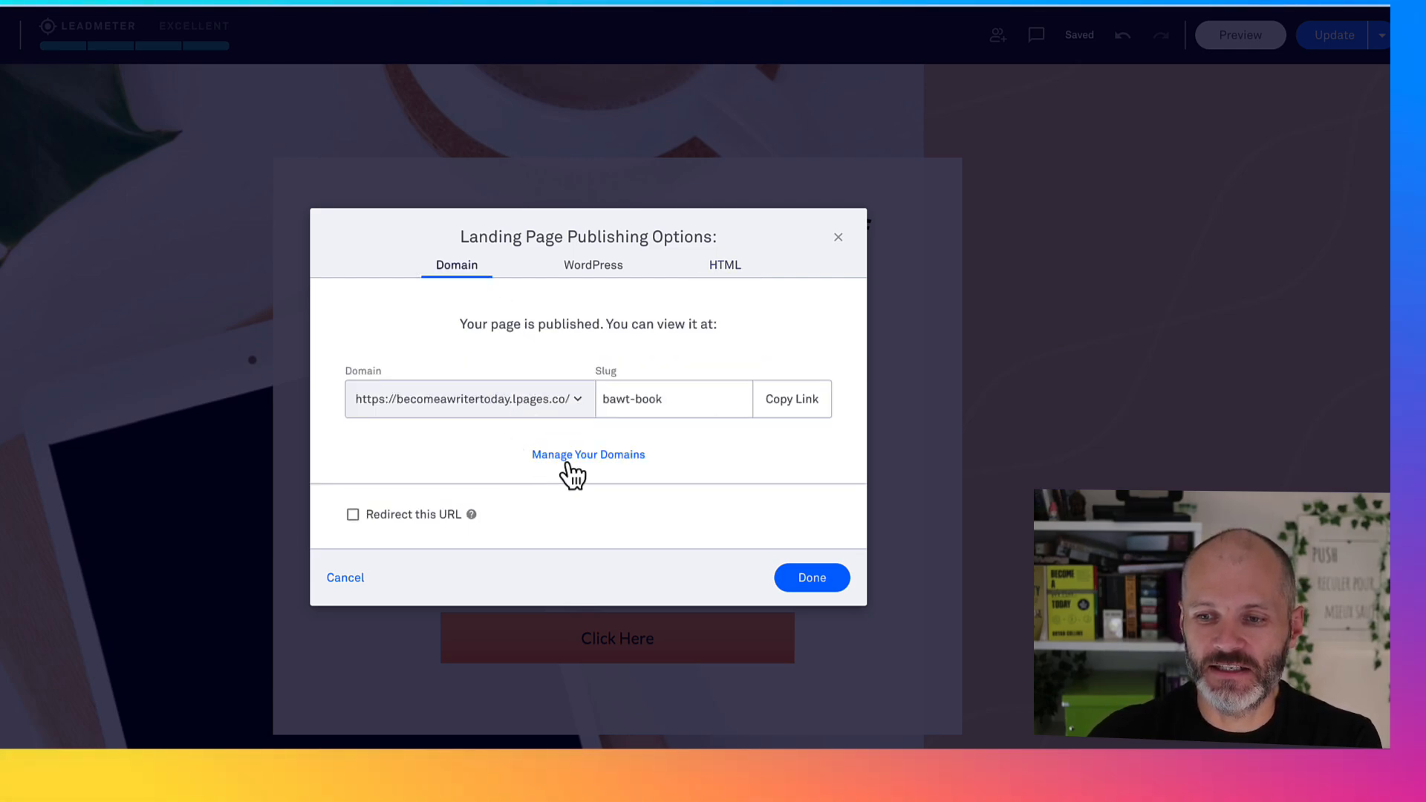
{"action": "left_click", "coordinate": [576, 414]}
{"action": "left_click", "coordinate": [580, 418]}
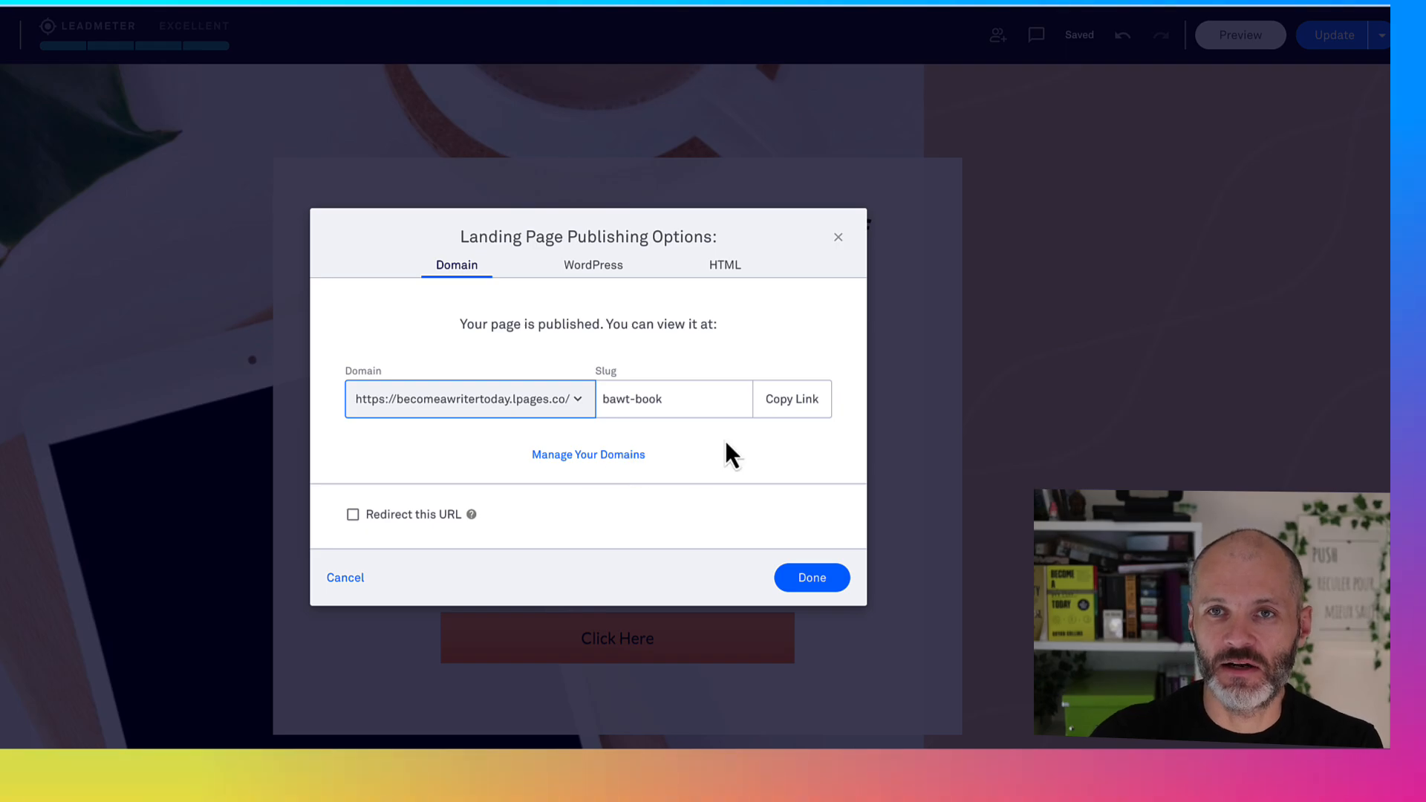
Step: Close the publishing options and test the published page's opt-in form by submitting an email address and viewing the thank-you page
{"action": "left_click", "coordinate": [816, 579]}
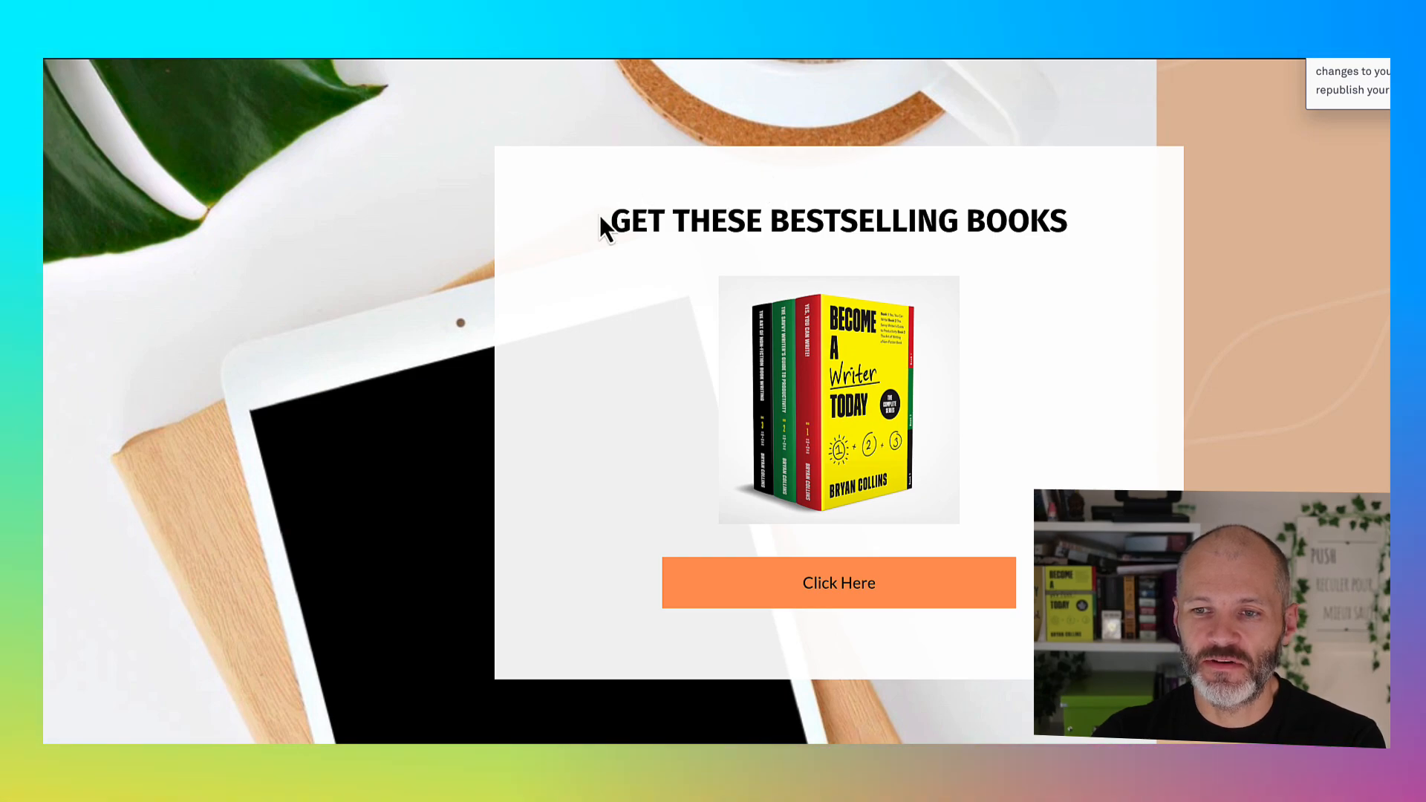
{"action": "left_click_drag", "start_coordinate": [611, 217], "coordinate": [1082, 260]}
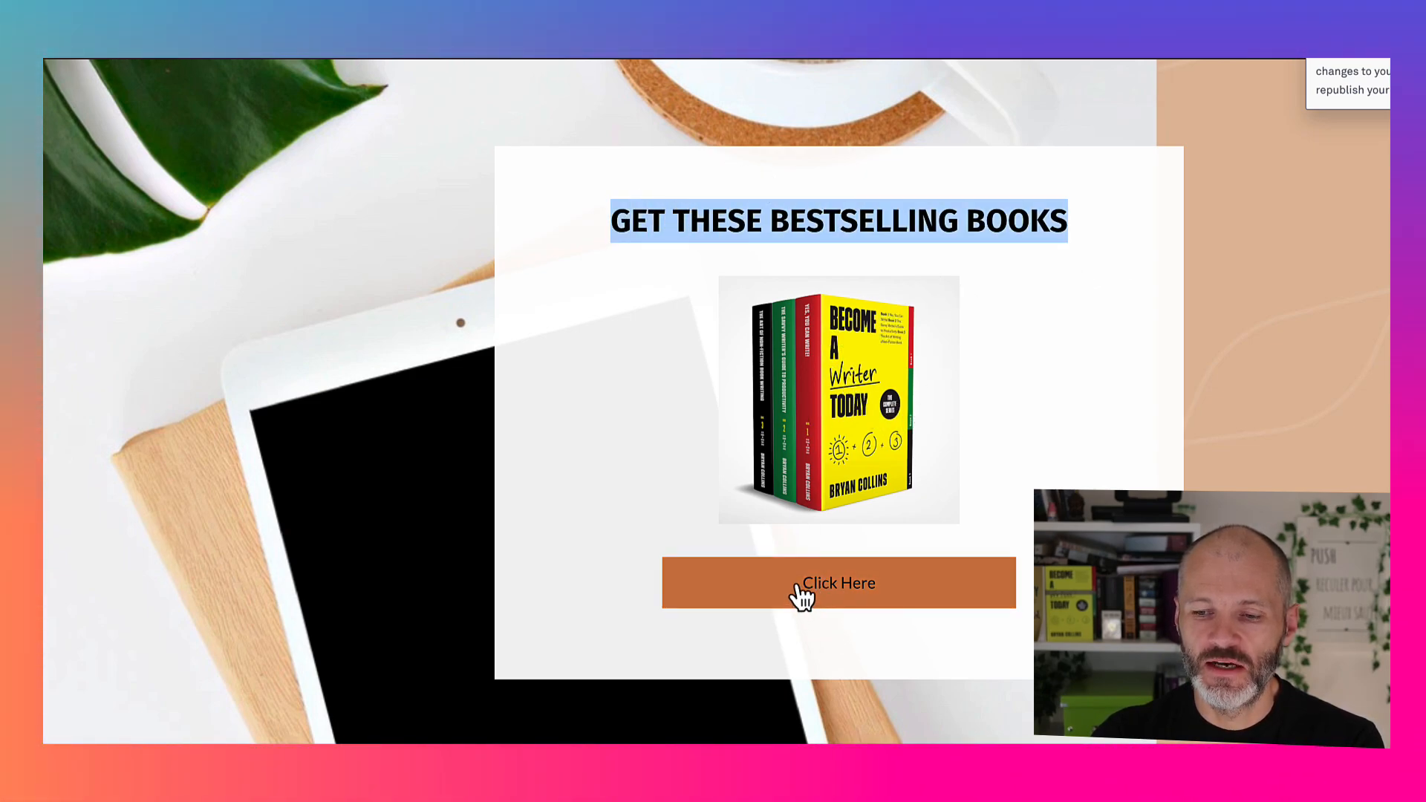
{"action": "left_click", "coordinate": [854, 603]}
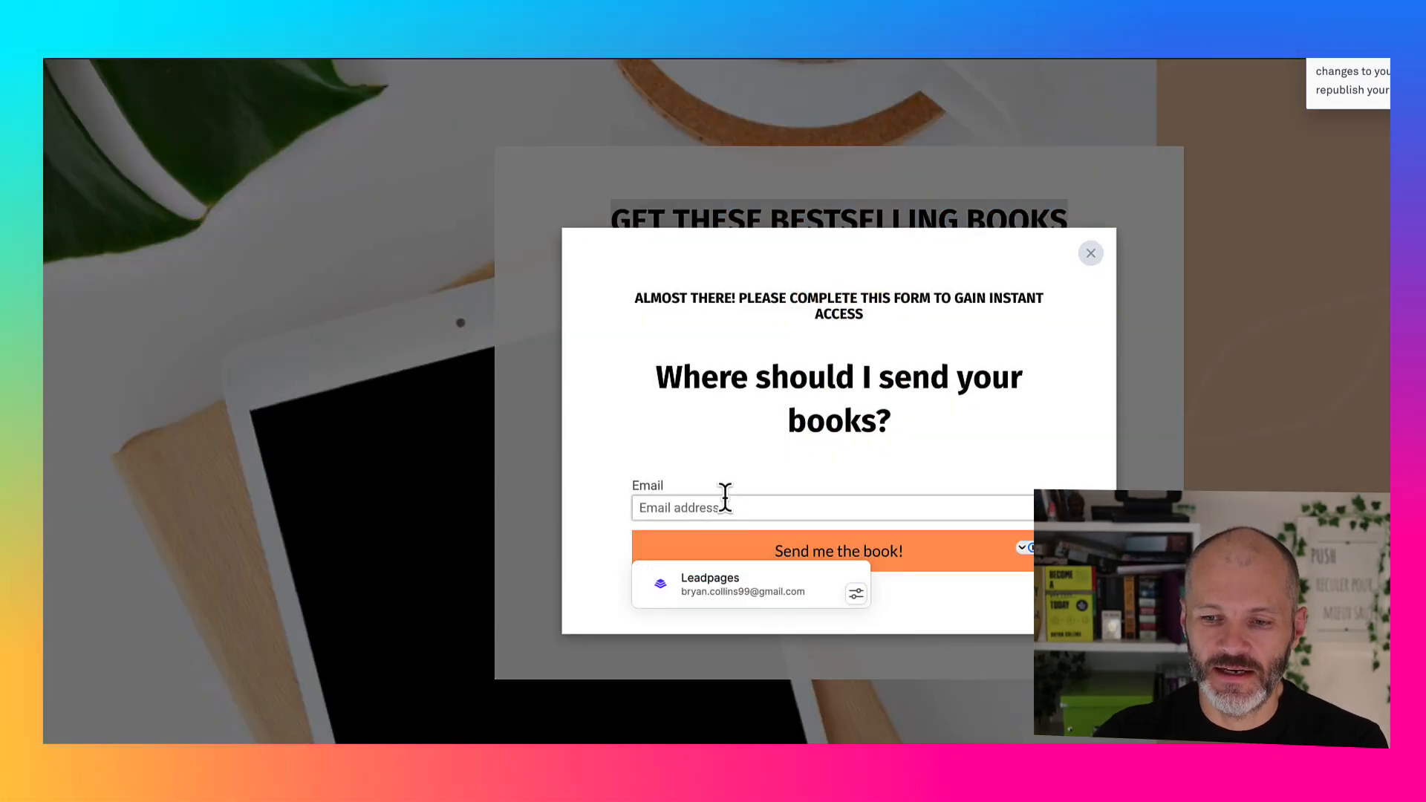
{"action": "type", "text": ";e"}
{"action": "left_click", "coordinate": [835, 557]}
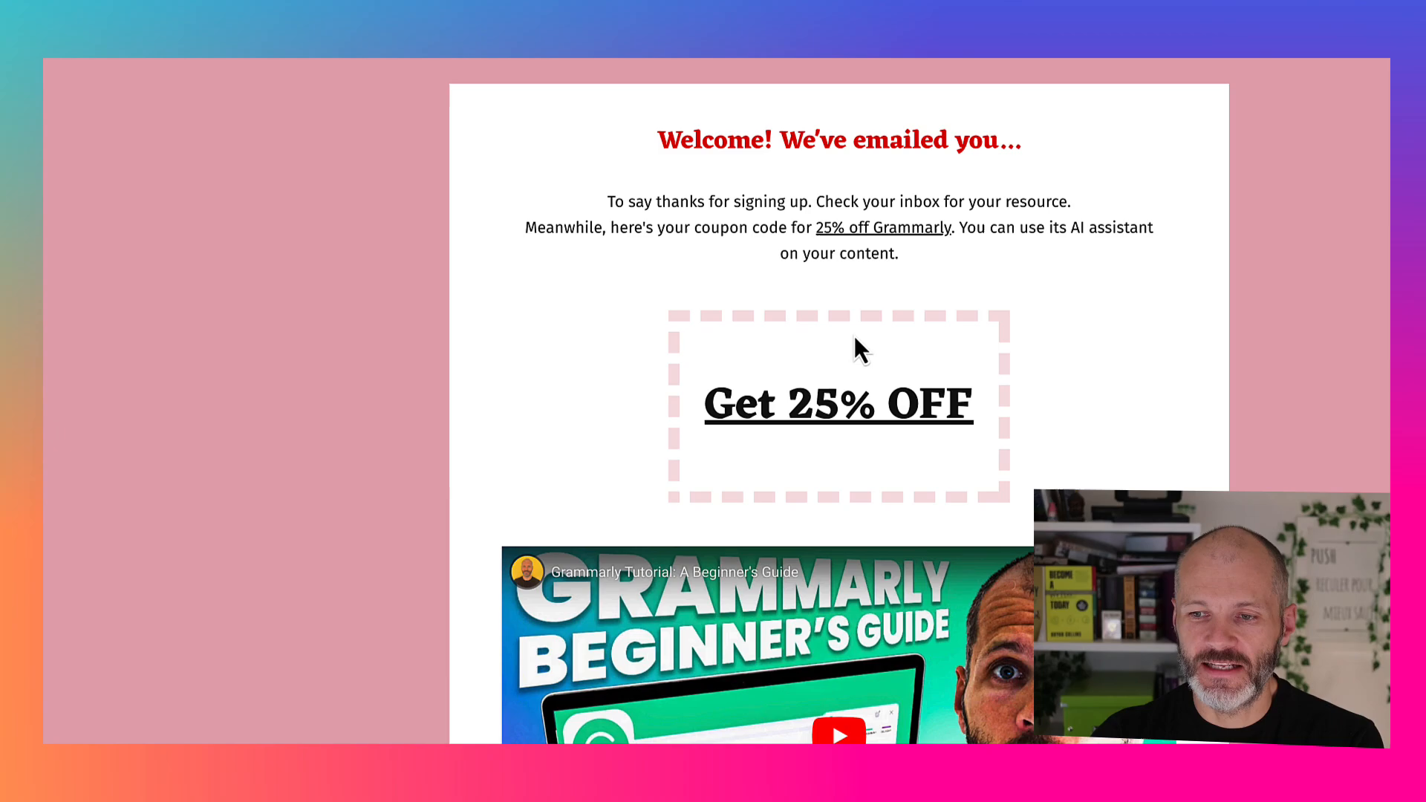
{"action": "scroll", "coordinate": [825, 414], "scroll_direction": "down", "scroll_amount": 1}
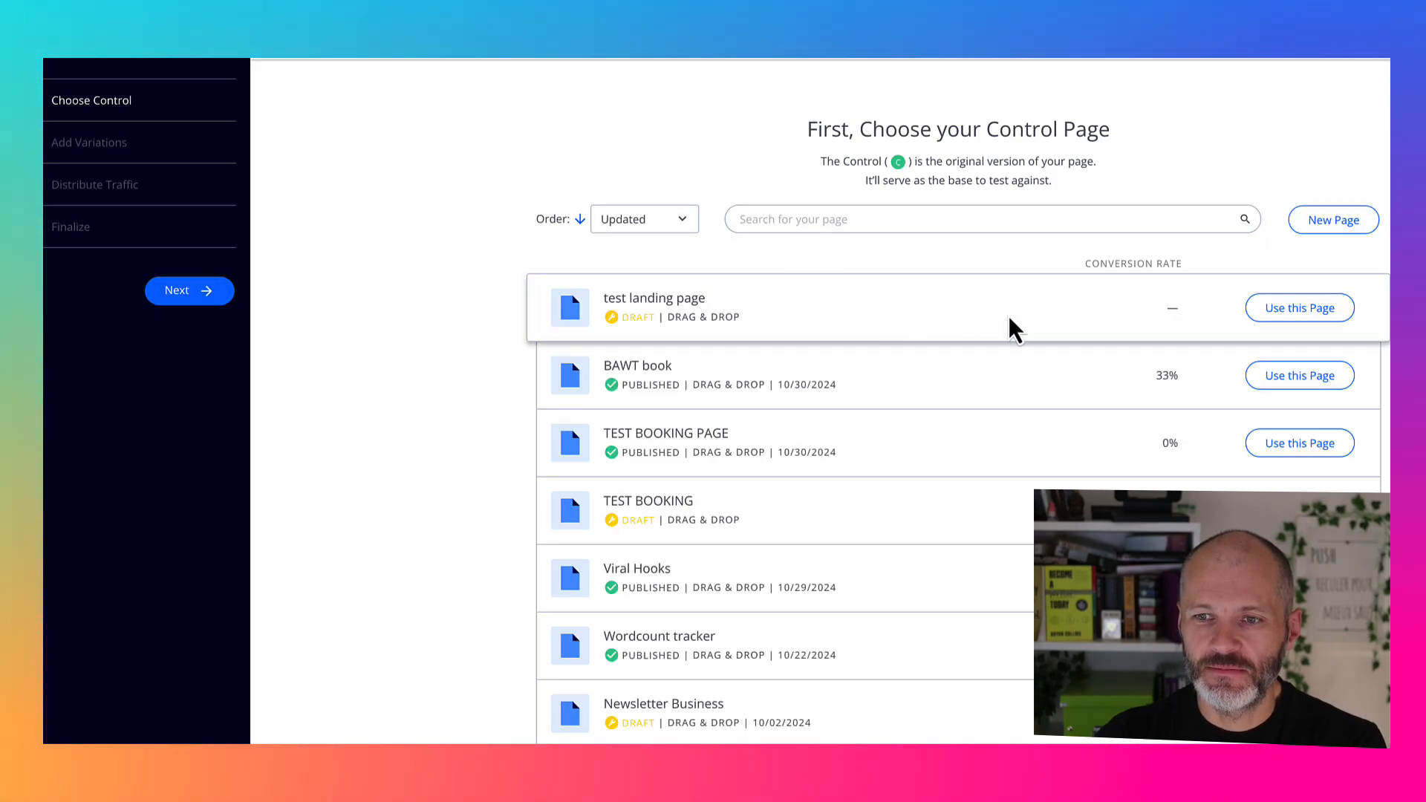
Step: Set "test landing page" as the split test's control page and add a copy of it as the variation
{"action": "left_click", "coordinate": [1298, 316]}
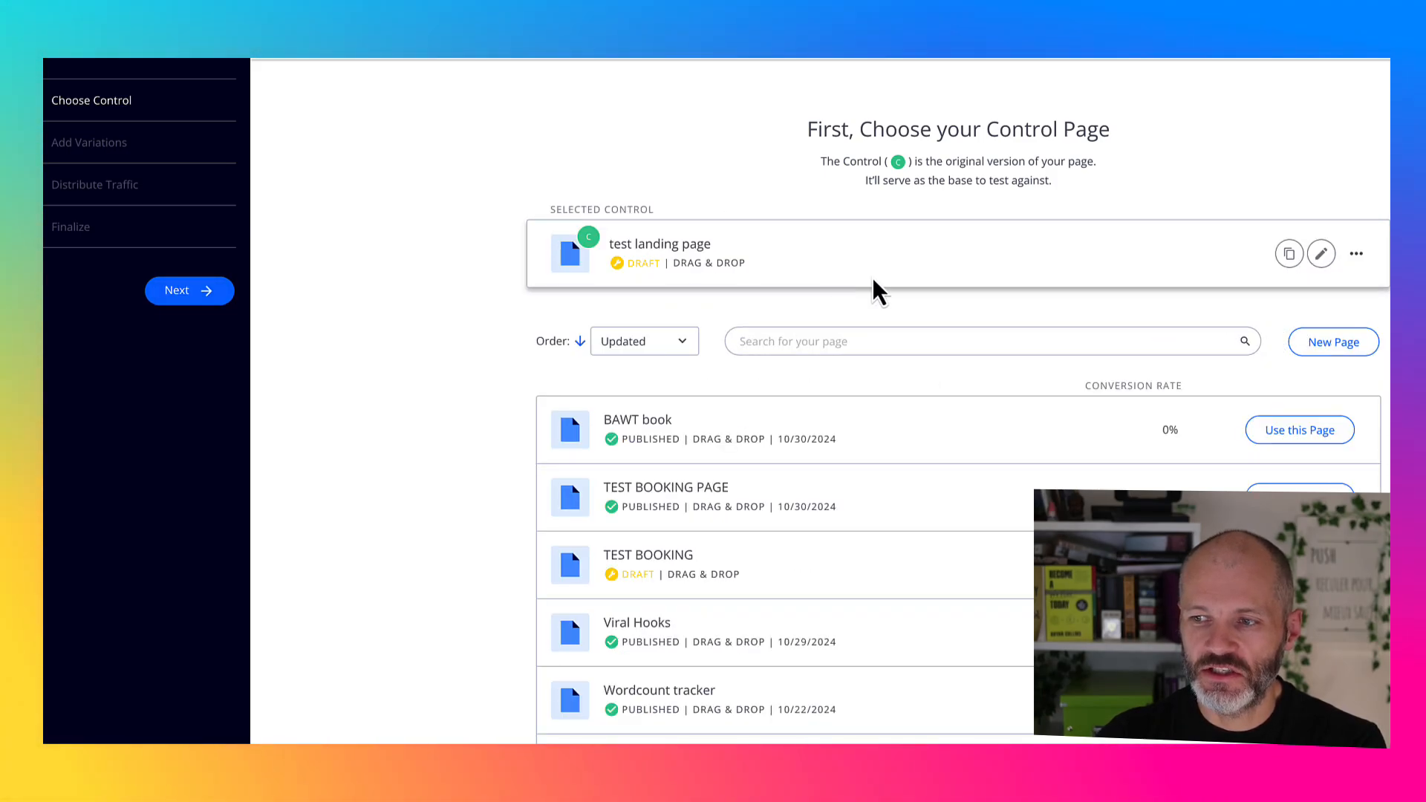
{"action": "left_click", "coordinate": [975, 347]}
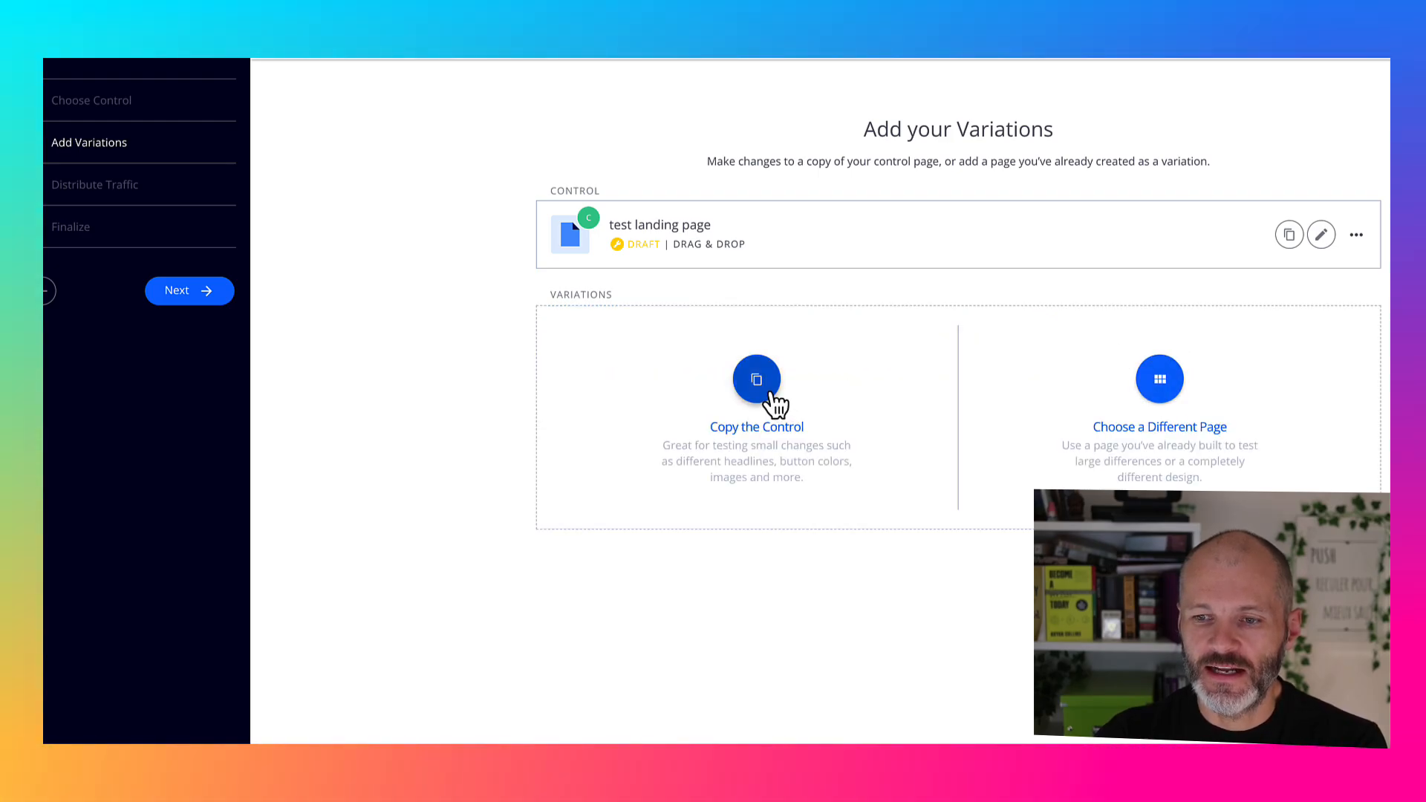
{"action": "left_click", "coordinate": [775, 397]}
{"action": "key", "text": "Return"}
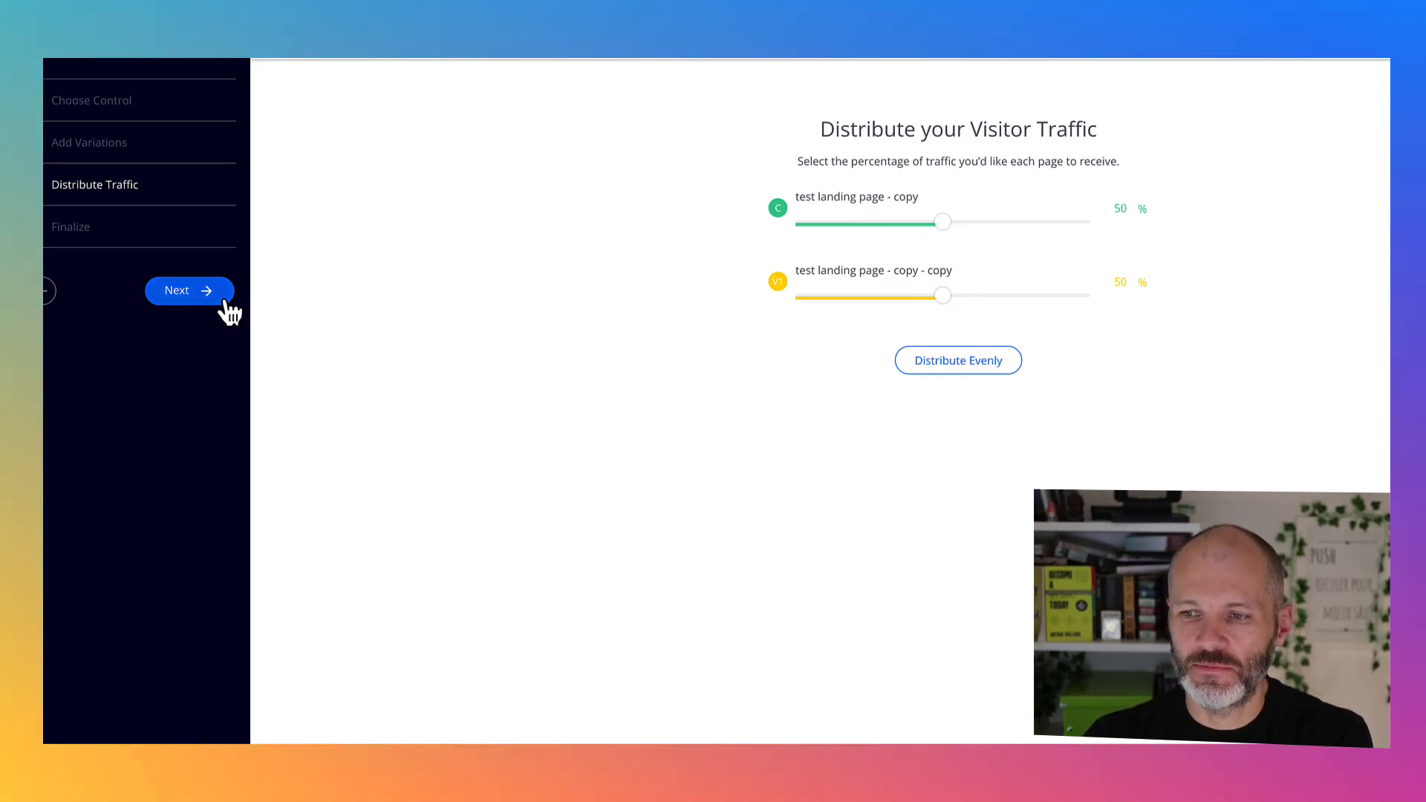
Step: Accept the 50/50 traffic distribution between control and variation and review the split test's traffic summary
{"action": "left_click", "coordinate": [221, 292]}
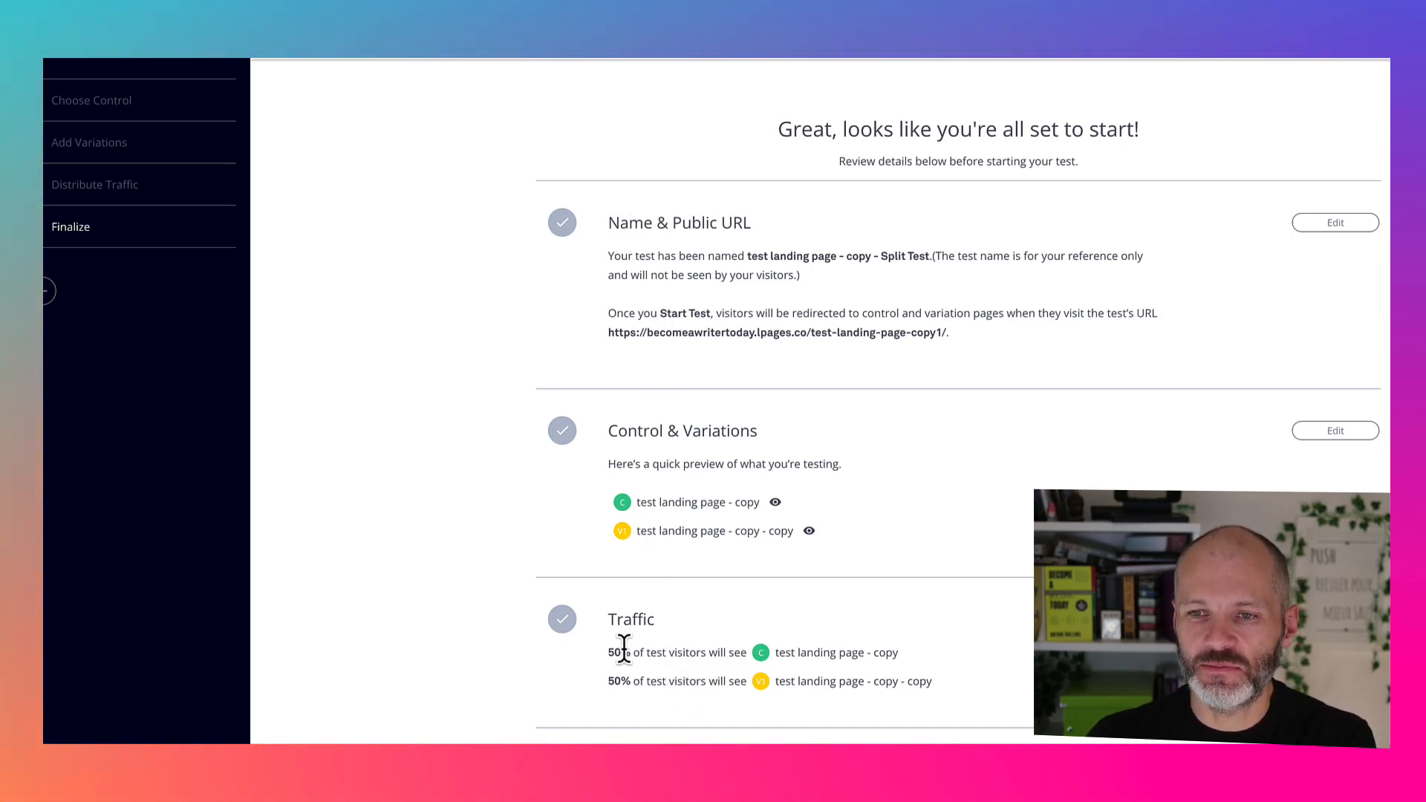
{"action": "left_click_drag", "start_coordinate": [622, 649], "coordinate": [788, 681]}
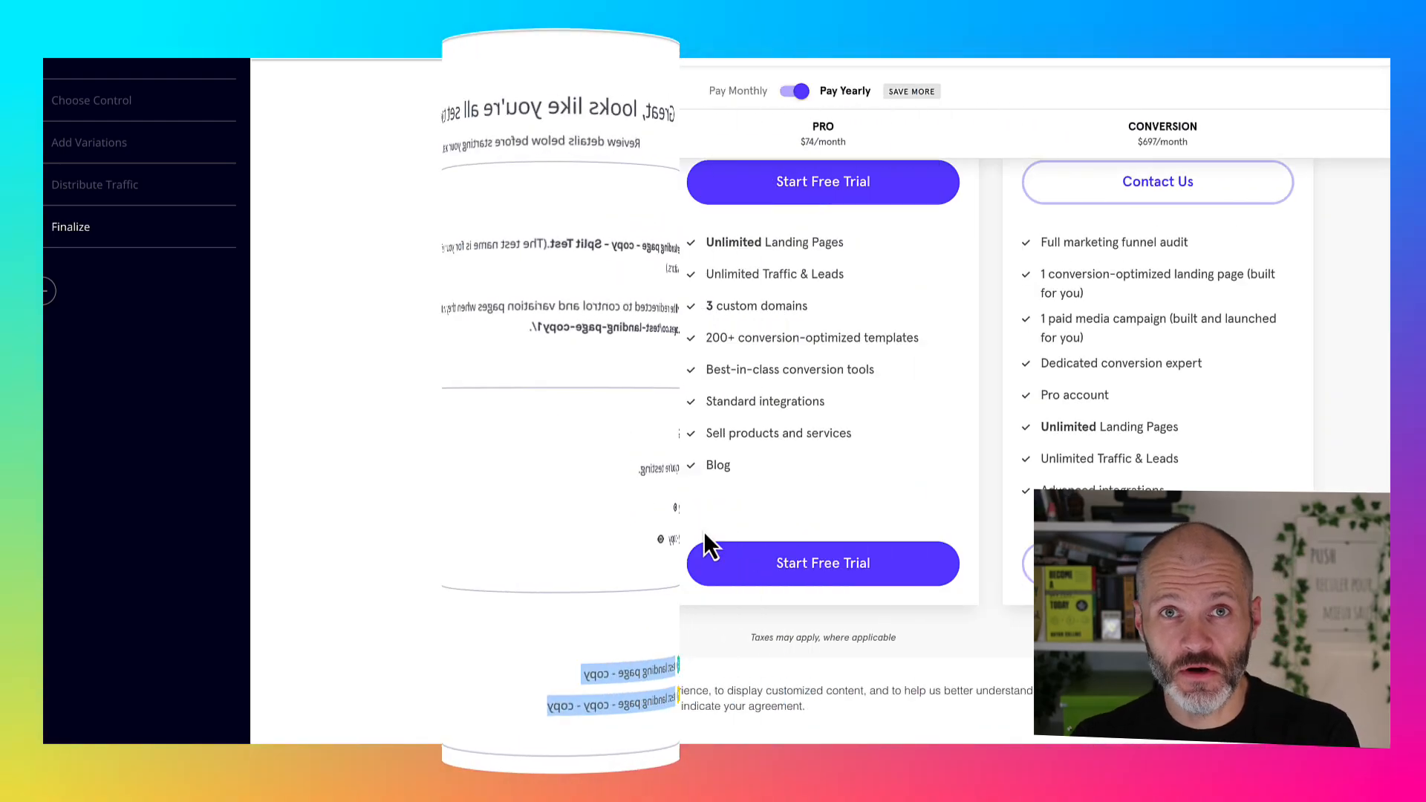
Step: Compare the prices and features of the Standard and Pro plans on the pricing page and change the billing period to monthly
{"action": "mouse_move", "coordinate": [559, 503]}
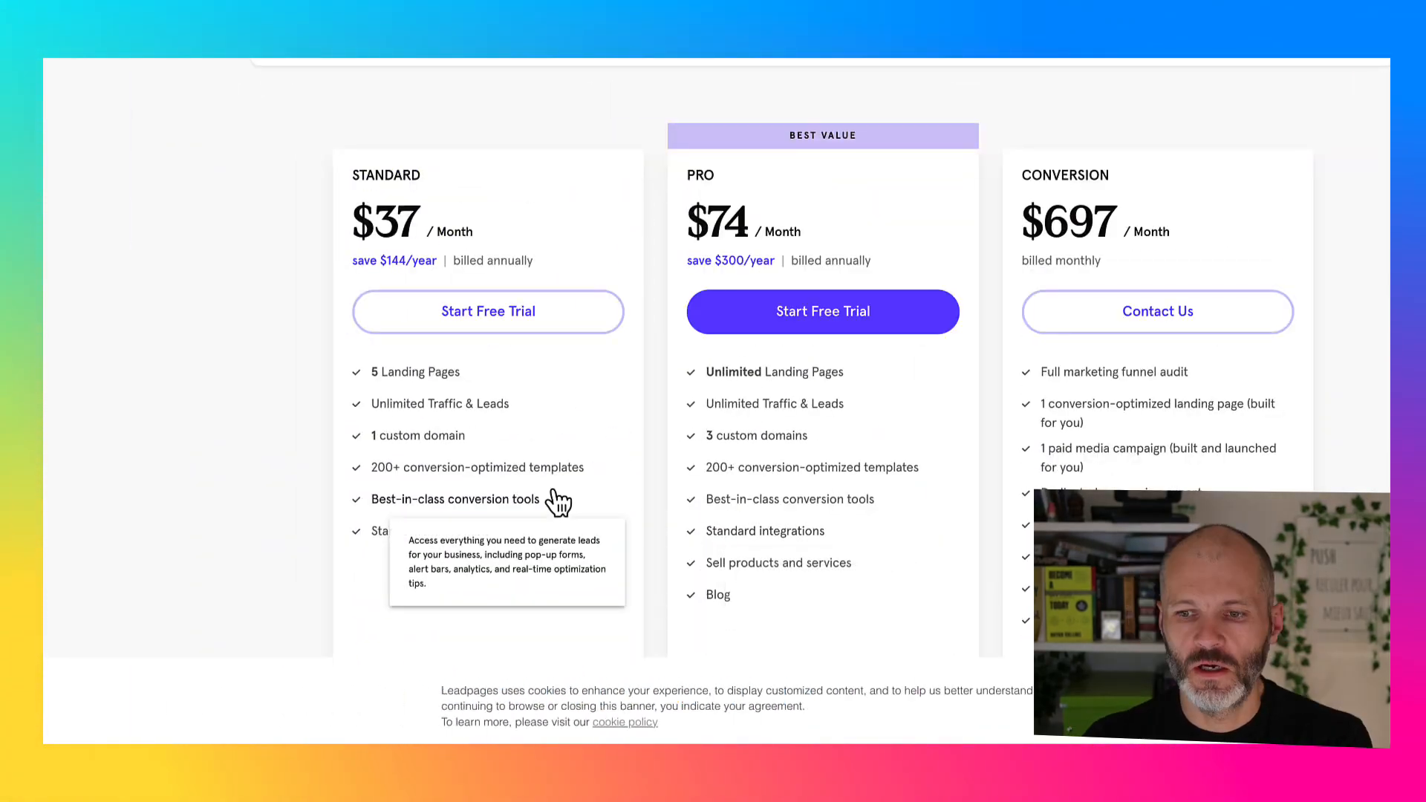
{"action": "double_click", "coordinate": [350, 178]}
{"action": "left_click_drag", "start_coordinate": [369, 372], "coordinate": [510, 388]}
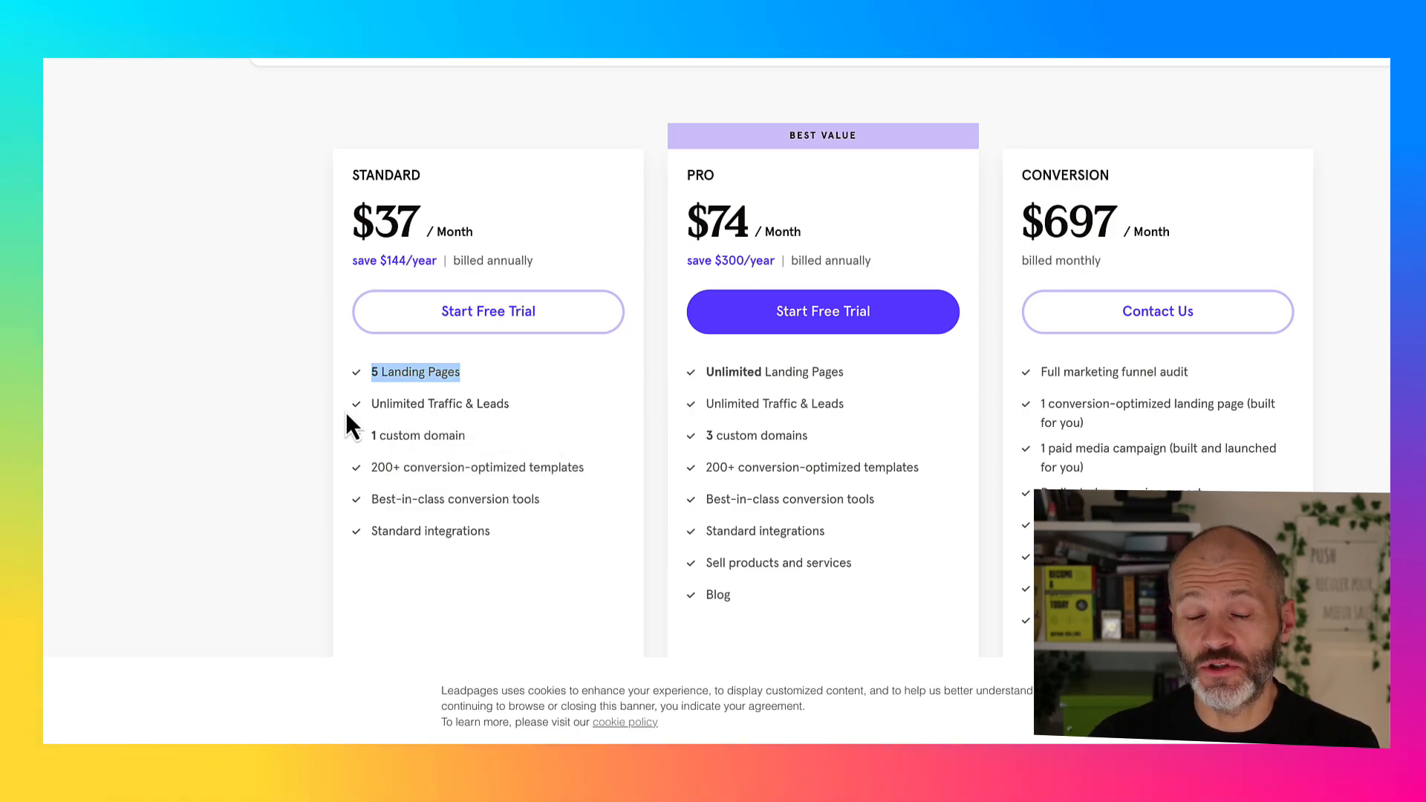
{"action": "mouse_move", "coordinate": [557, 420]}
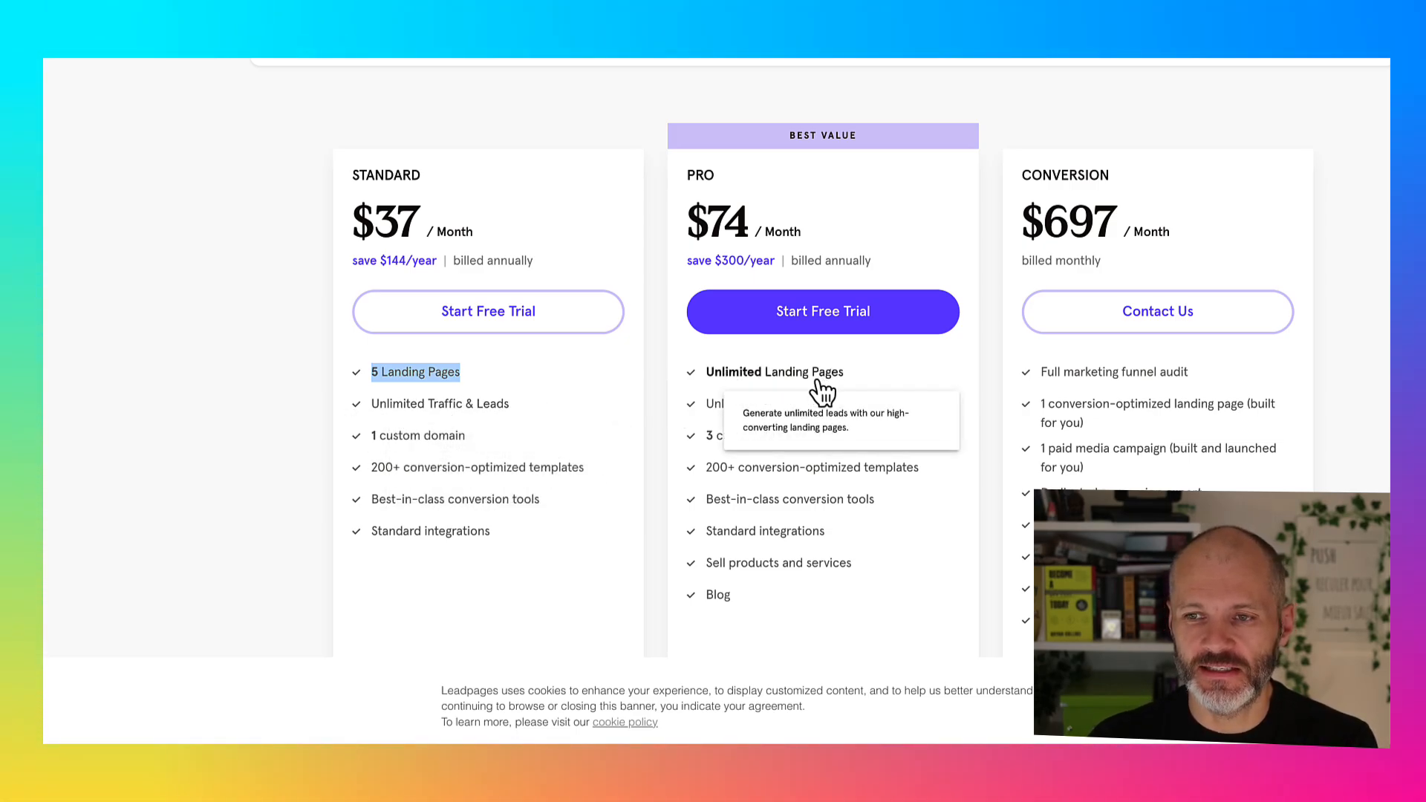
{"action": "mouse_move", "coordinate": [912, 568]}
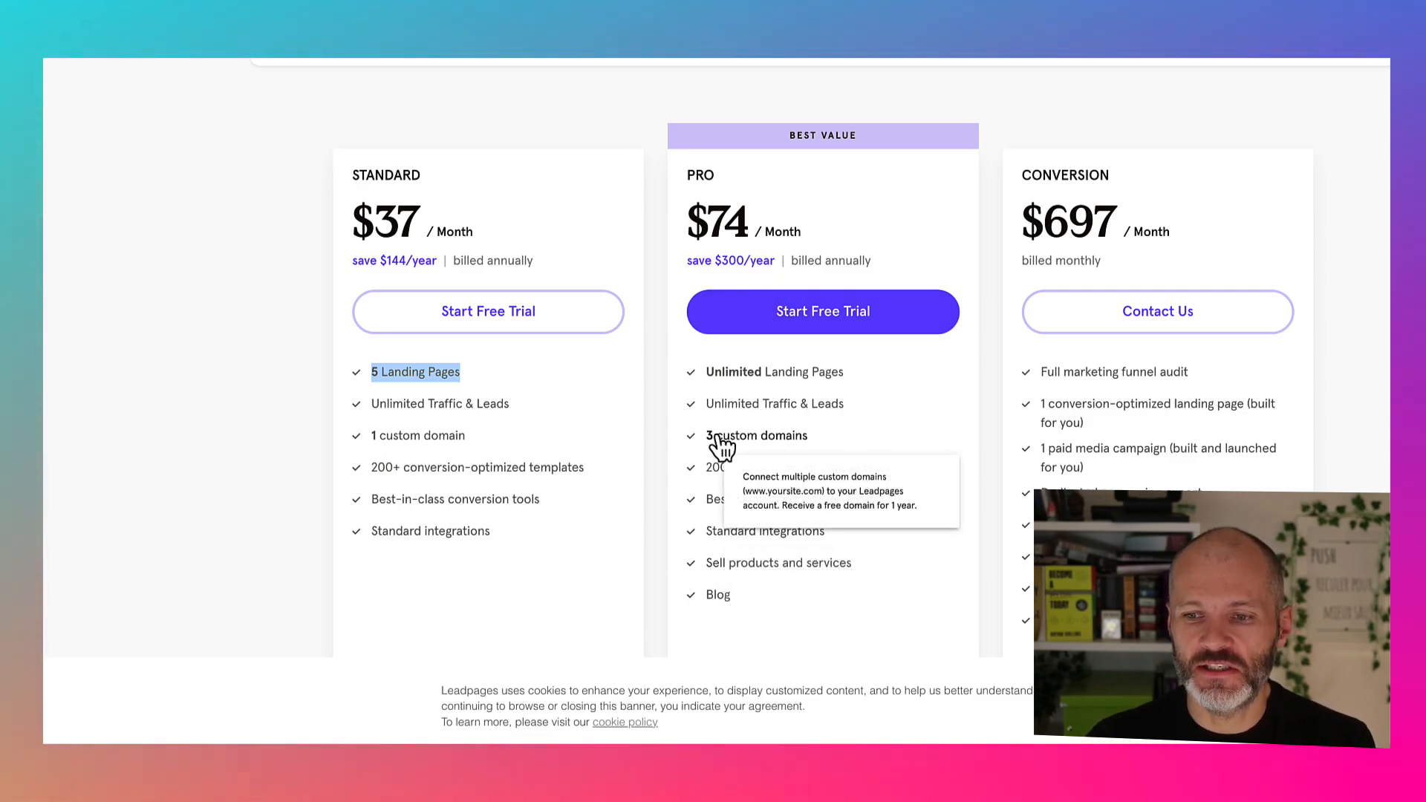
{"action": "mouse_move", "coordinate": [746, 427]}
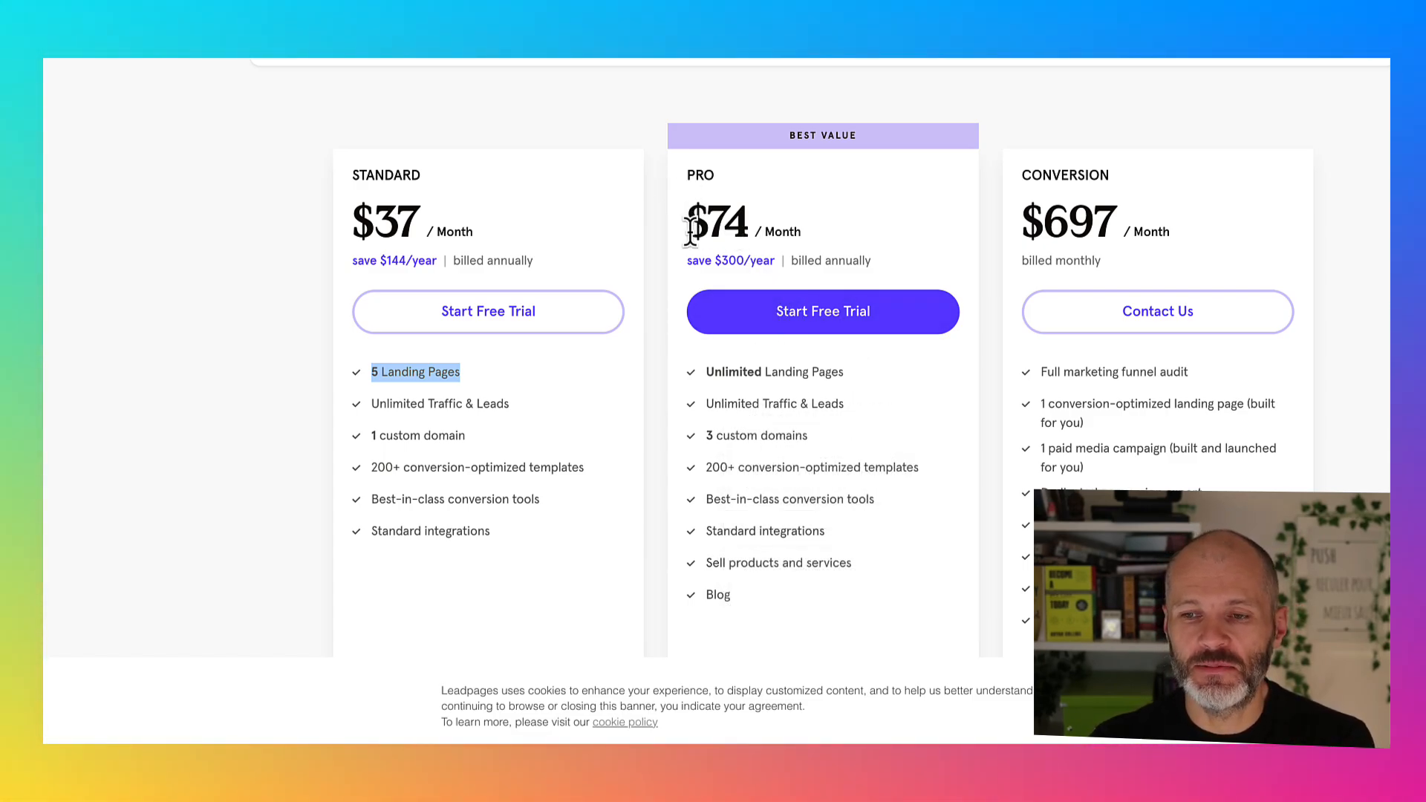
{"action": "left_click_drag", "start_coordinate": [691, 158], "coordinate": [780, 235]}
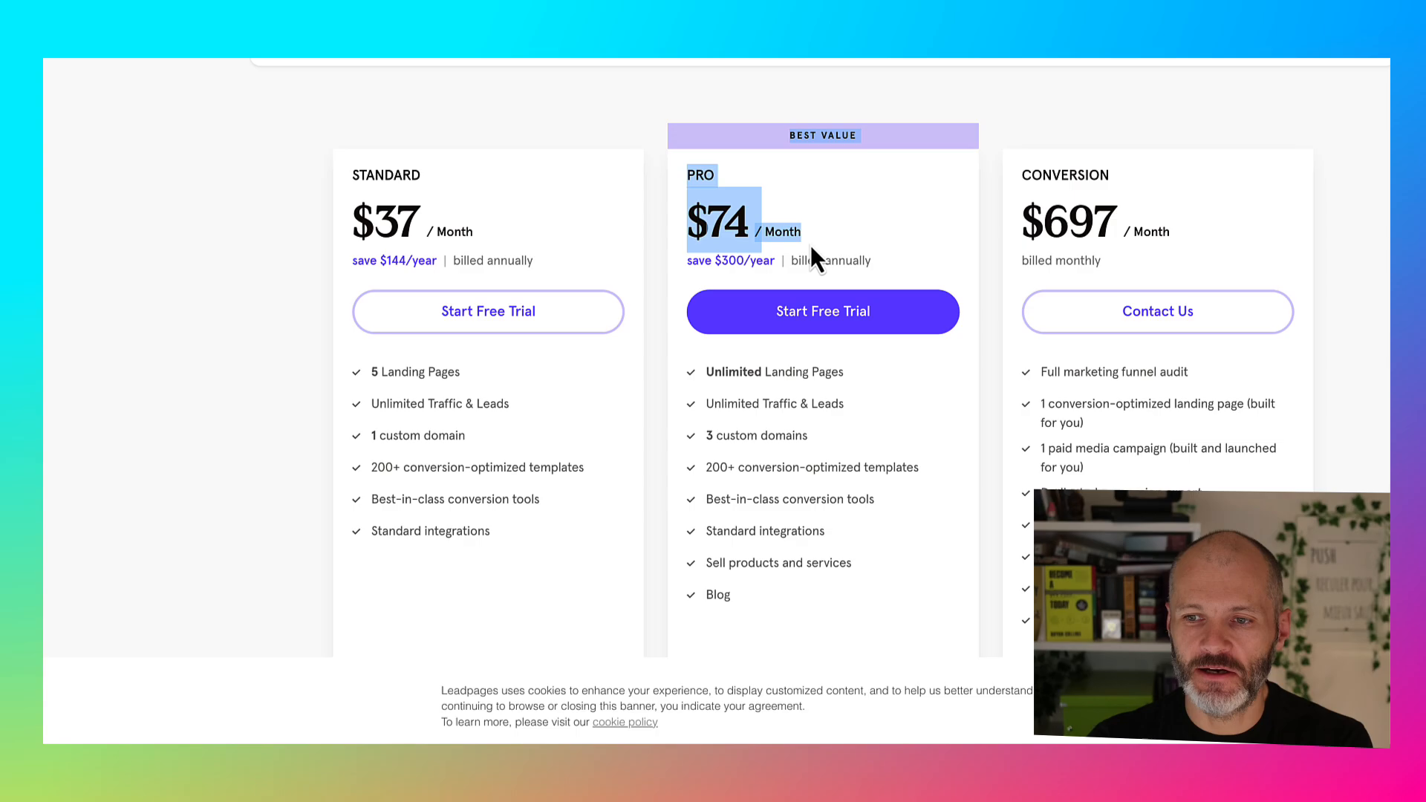
{"action": "scroll", "coordinate": [825, 253], "scroll_direction": "up", "scroll_amount": 3}
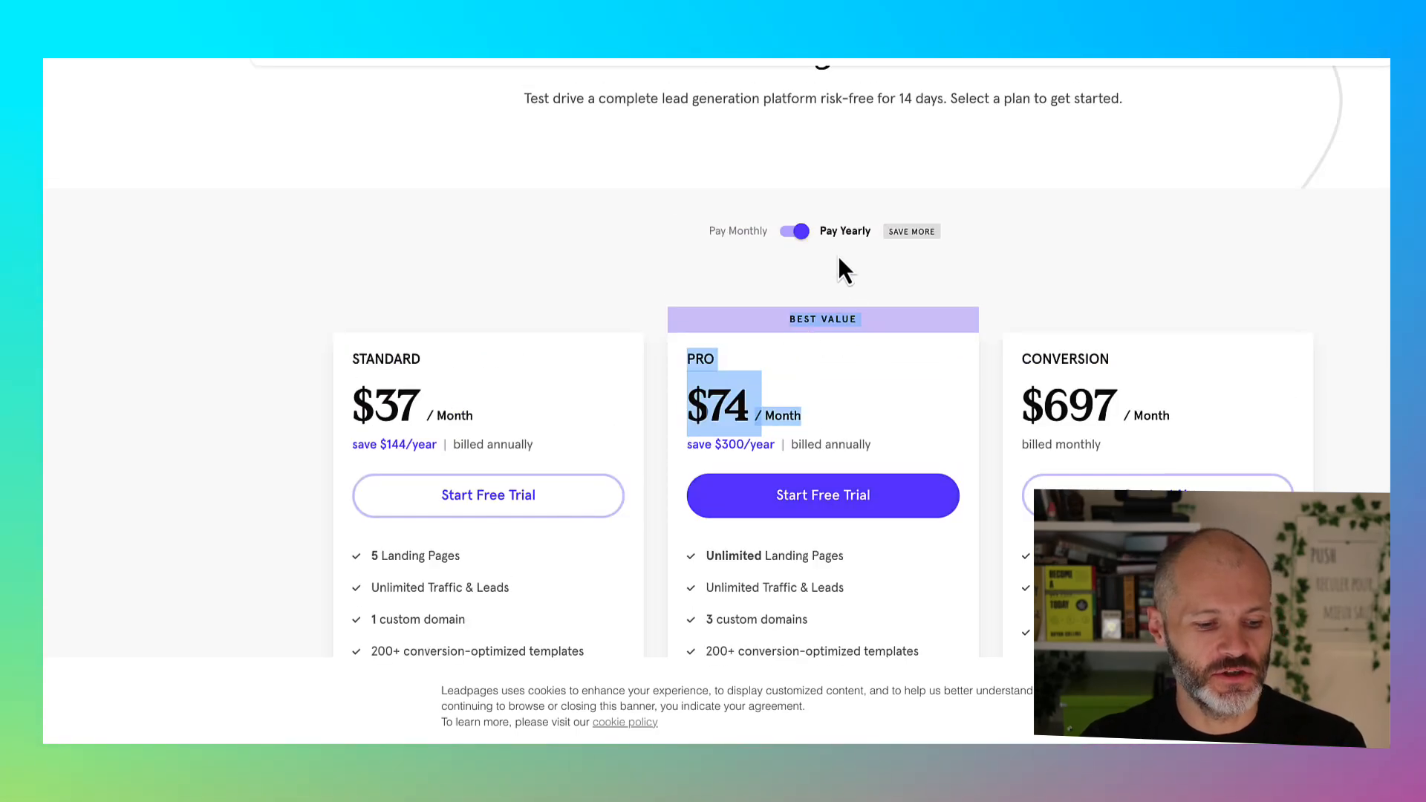
{"action": "left_click", "coordinate": [798, 232]}
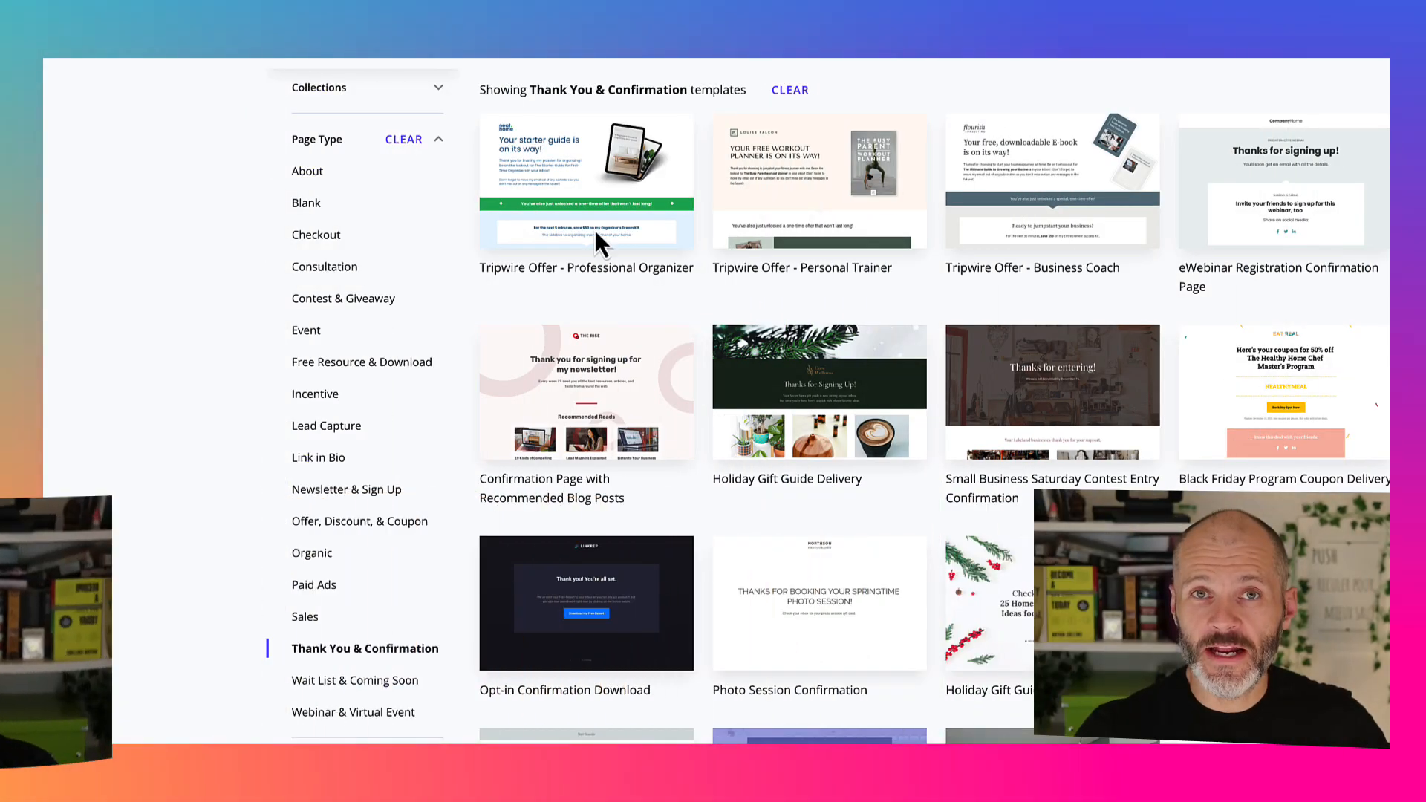
Step: Browse the Thank You & Confirmation templates and open the Opt-in Confirmation Download template
{"action": "mouse_move", "coordinate": [765, 392]}
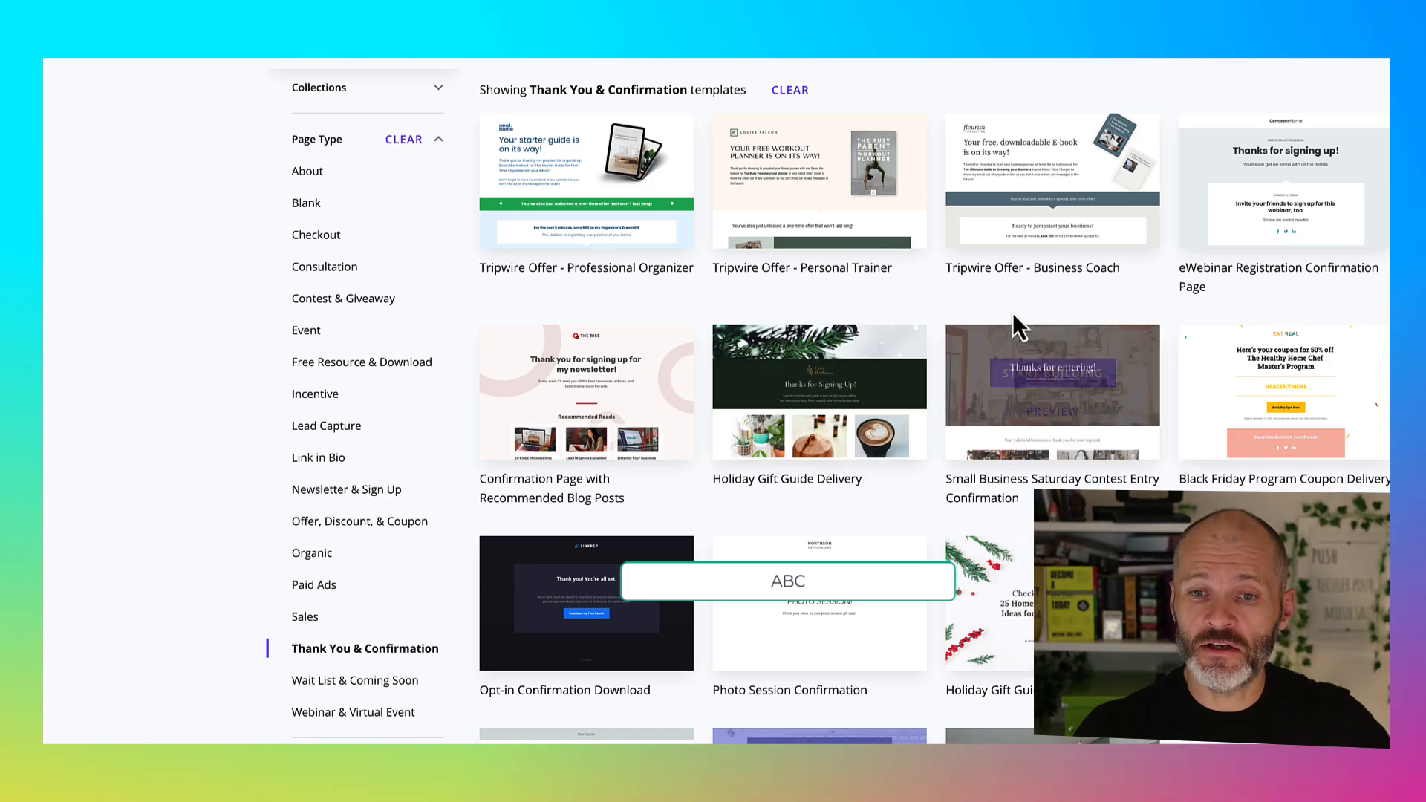
{"action": "scroll", "coordinate": [371, 460], "scroll_direction": "up", "scroll_amount": 3}
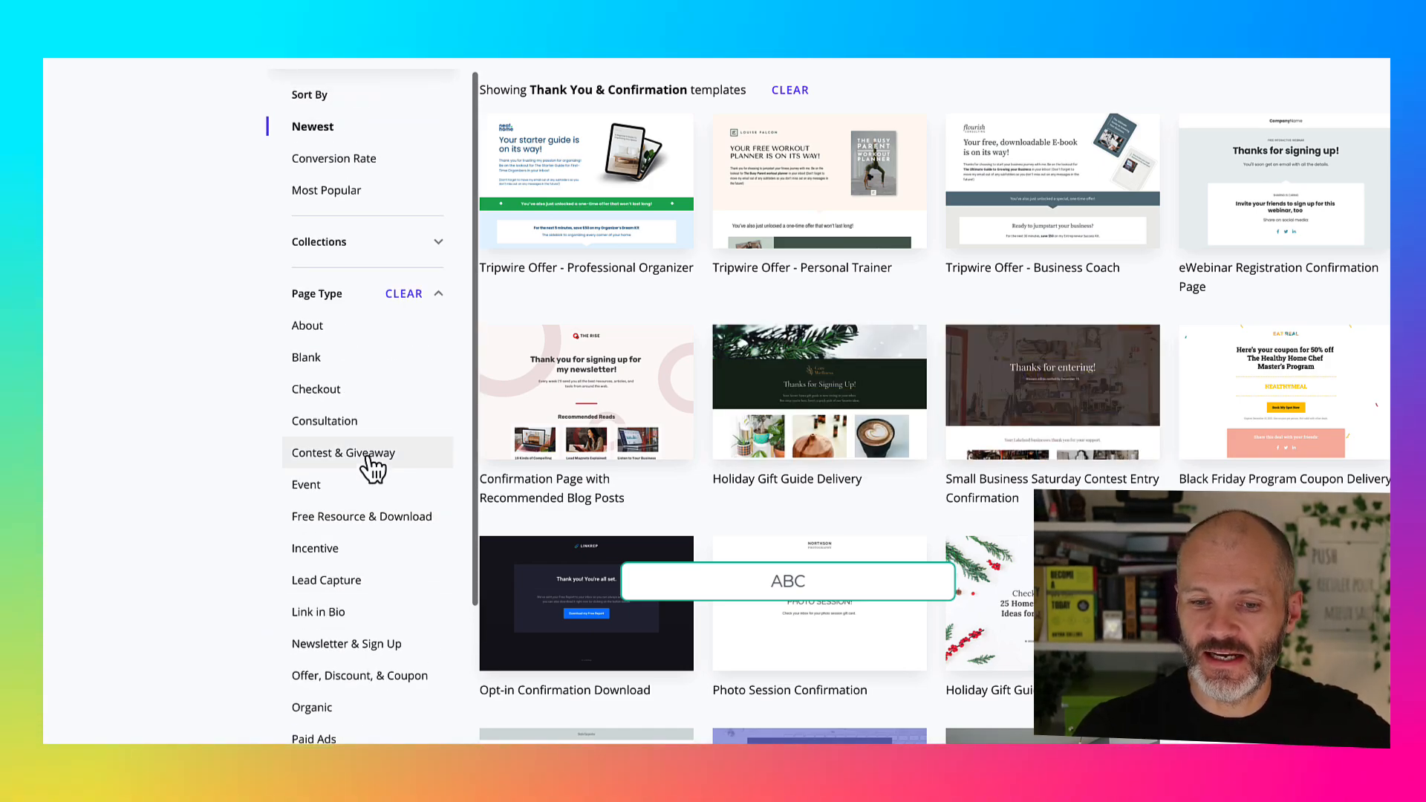
{"action": "scroll", "coordinate": [326, 445], "scroll_direction": "down", "scroll_amount": 1}
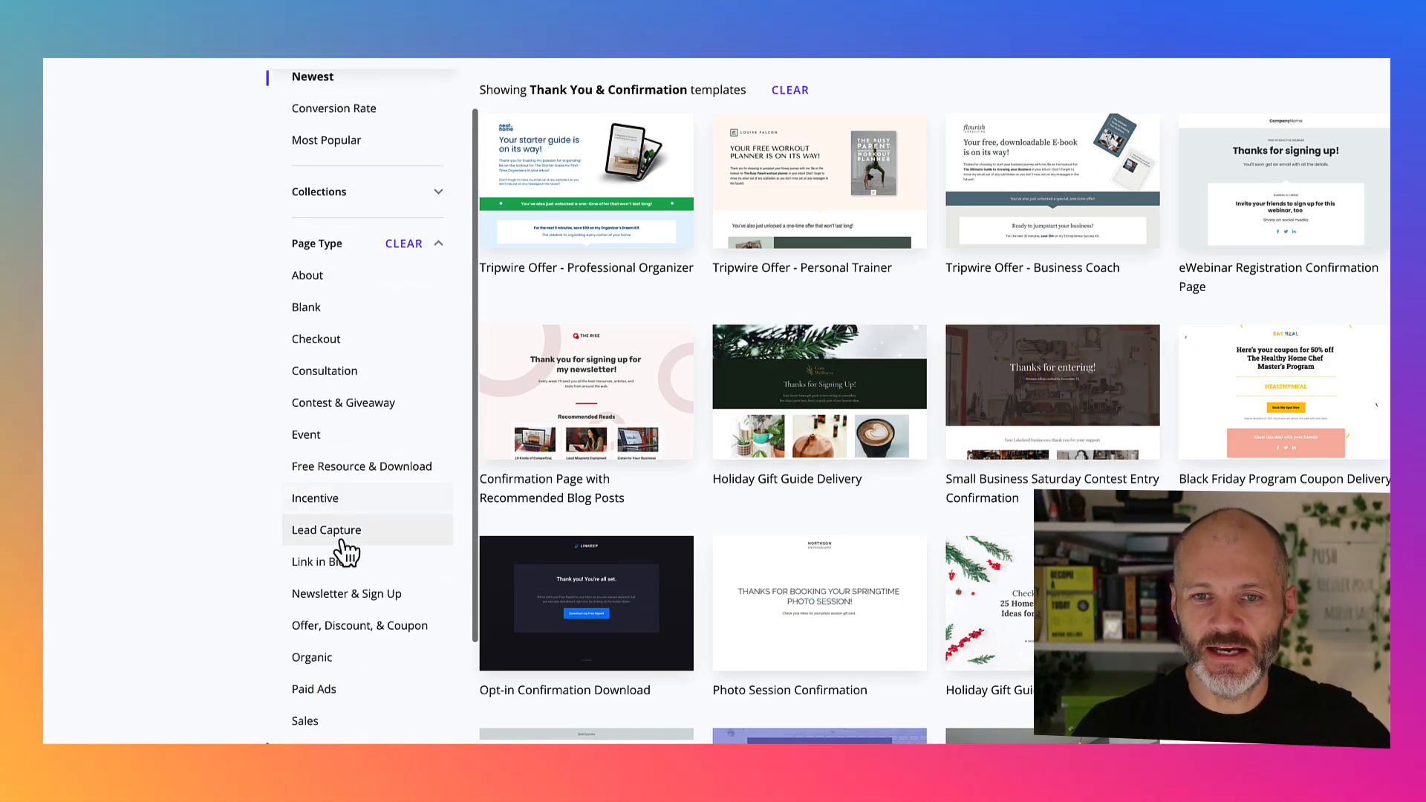
{"action": "scroll", "coordinate": [734, 653], "scroll_direction": "down", "scroll_amount": 1}
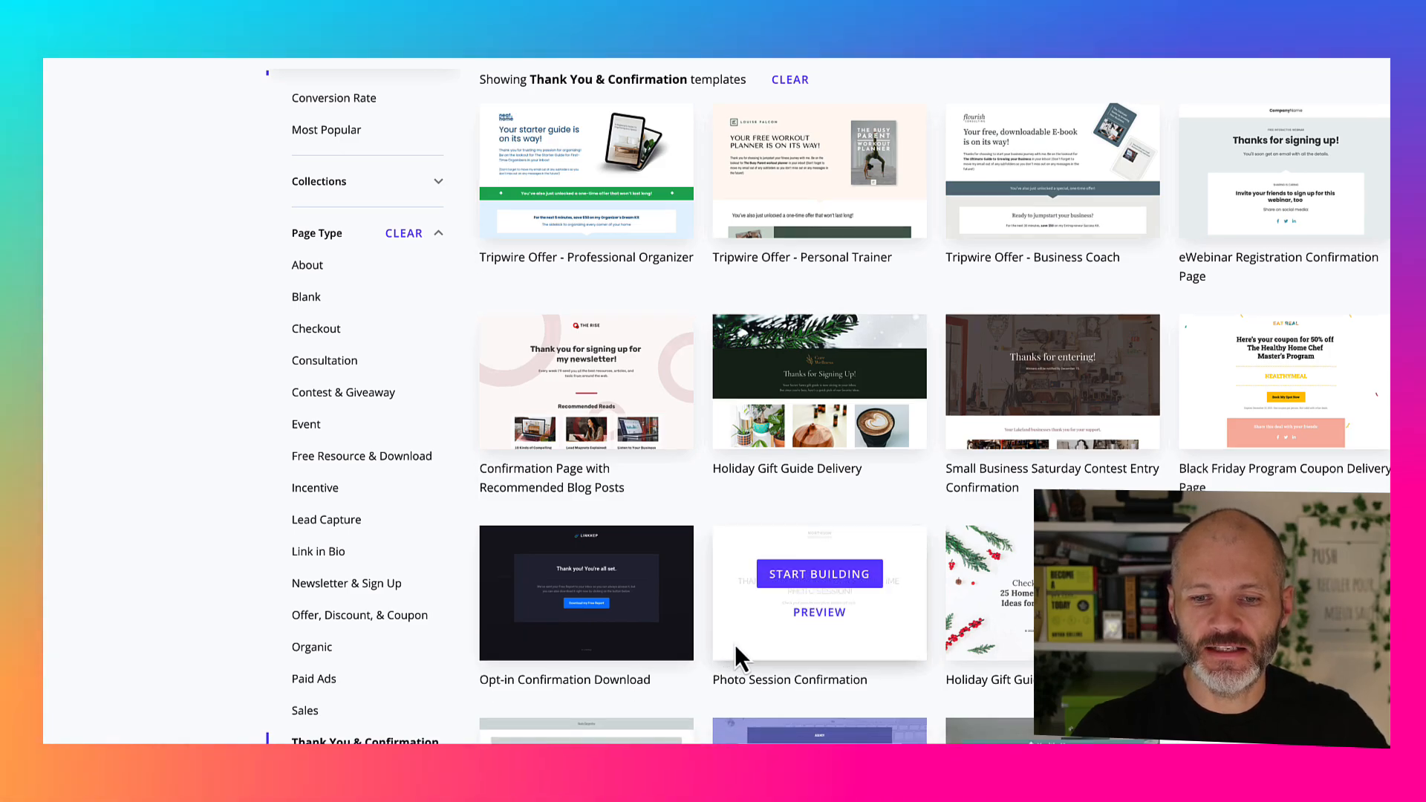
{"action": "scroll", "coordinate": [1173, 372], "scroll_direction": "up", "scroll_amount": 1}
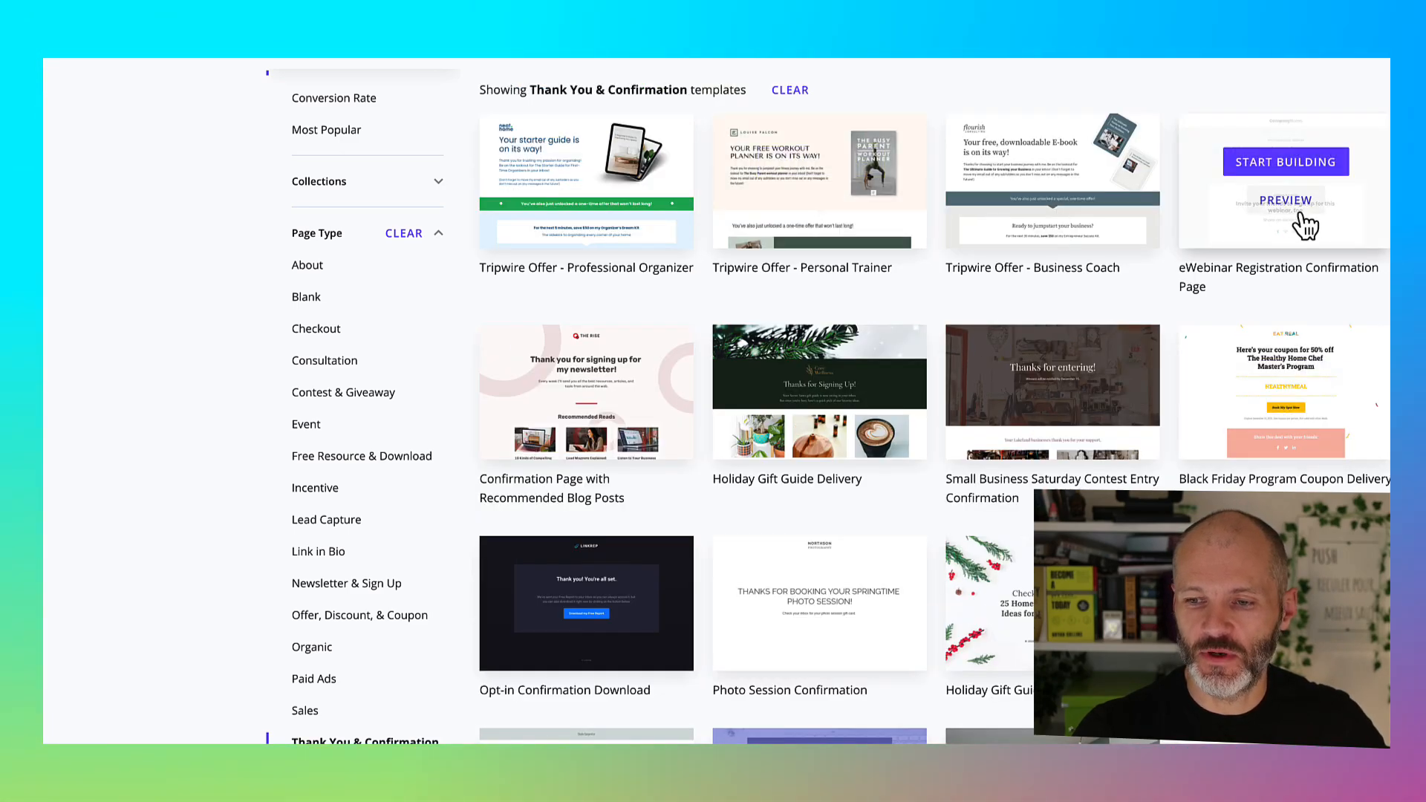
{"action": "scroll", "coordinate": [698, 565], "scroll_direction": "down", "scroll_amount": 1}
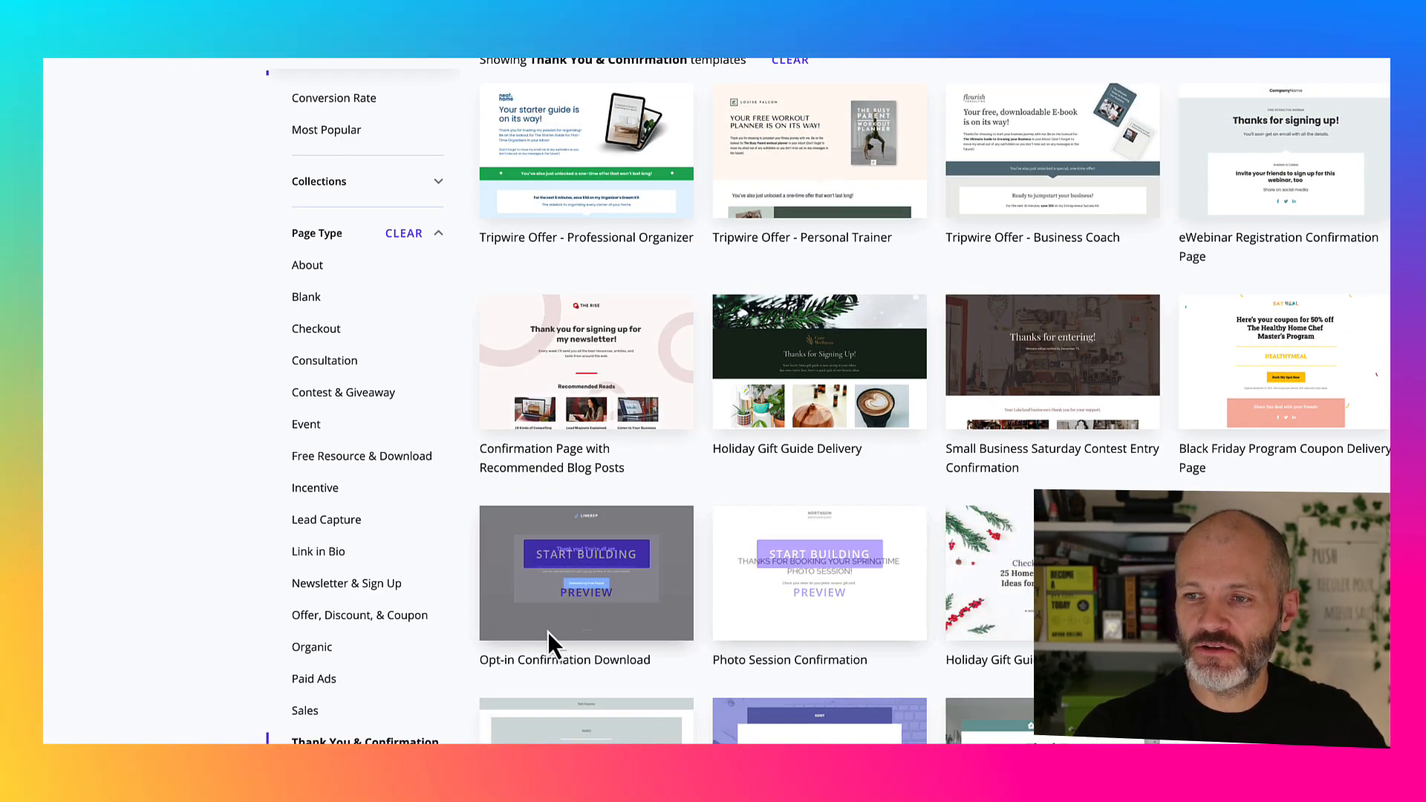
{"action": "left_click", "coordinate": [603, 594]}
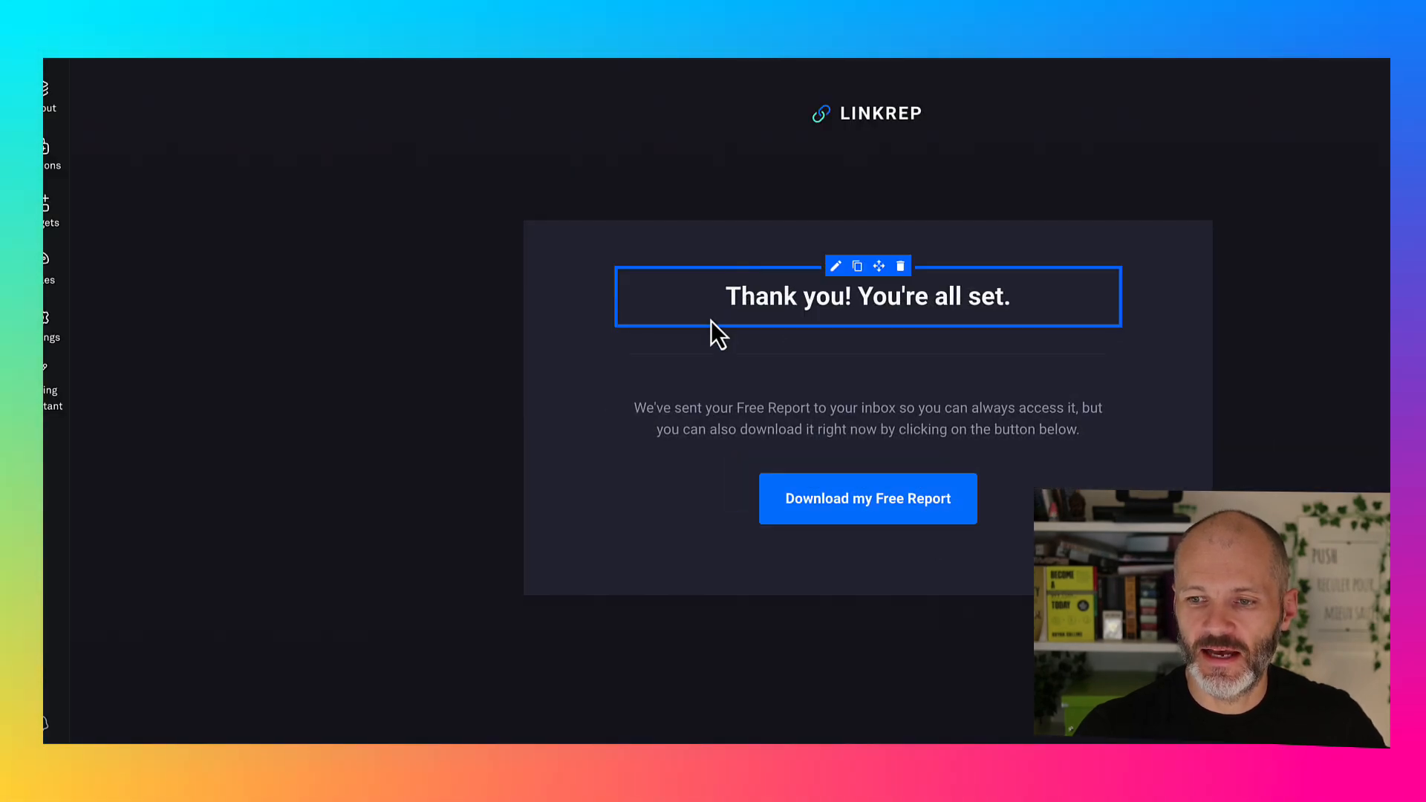
Step: Examine the editing options for the thank-you page's headline, paragraph and download button without changing them
{"action": "left_click_drag", "start_coordinate": [712, 332], "coordinate": [961, 327]}
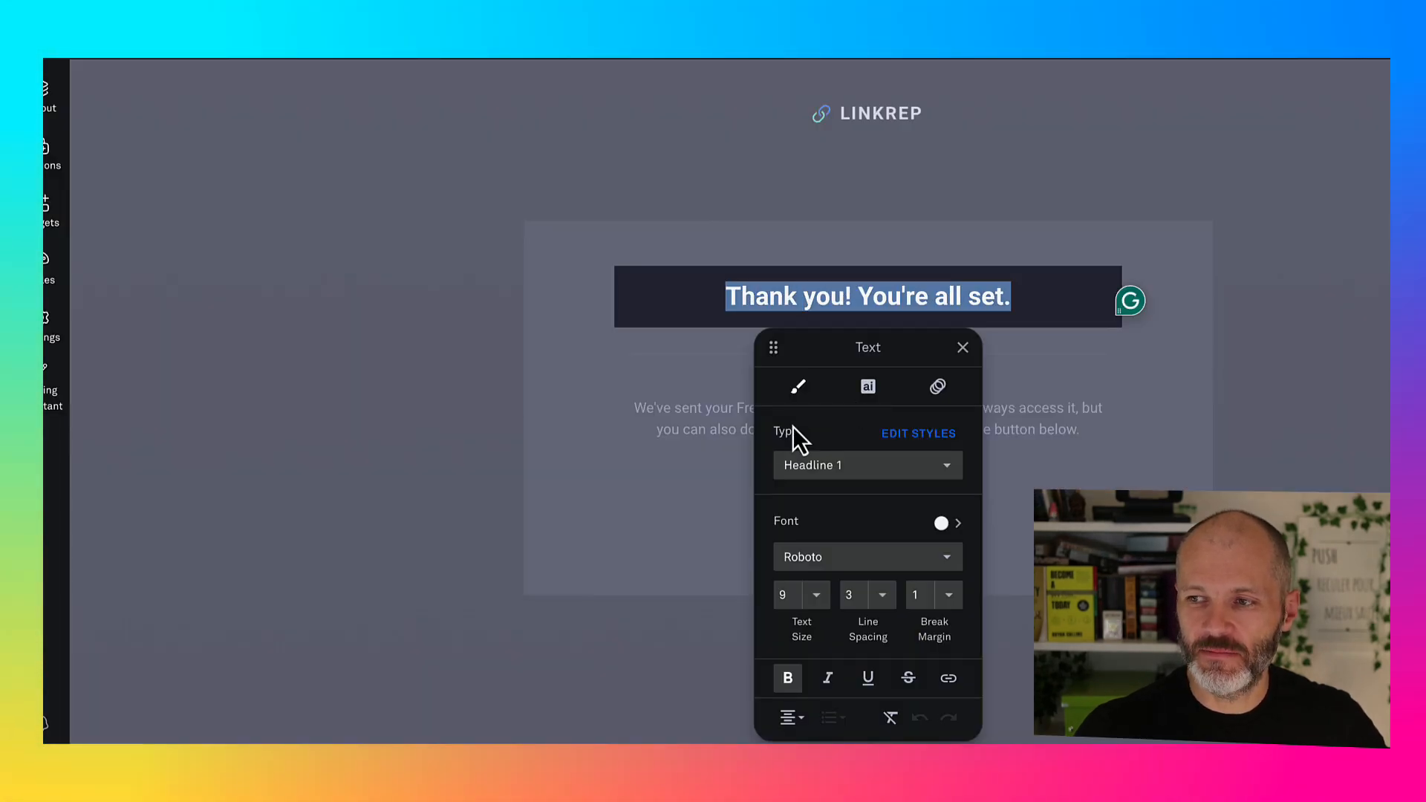
{"action": "left_click", "coordinate": [665, 419]}
{"action": "left_click_drag", "start_coordinate": [671, 408], "coordinate": [1135, 467]}
{"action": "left_click", "coordinate": [907, 492]}
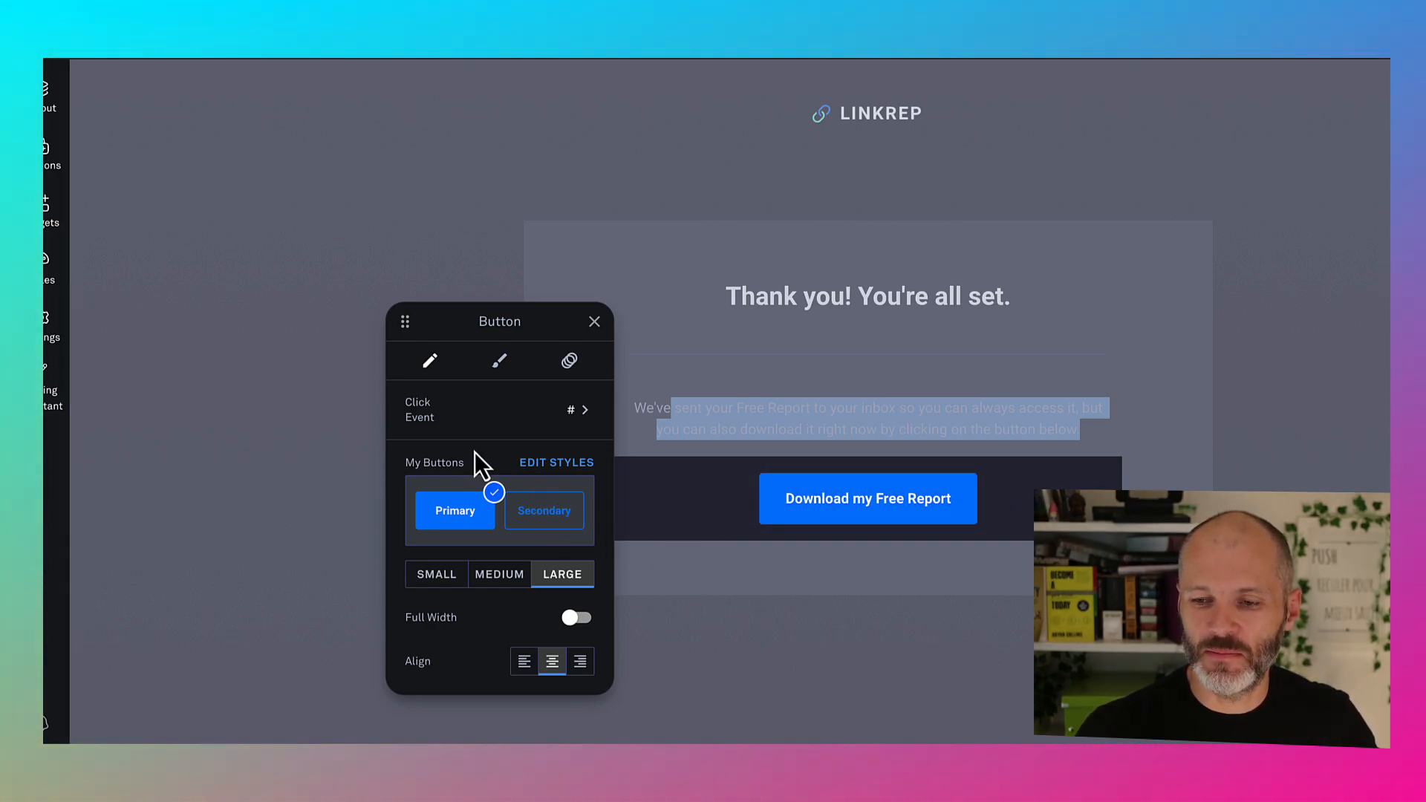
{"action": "left_click", "coordinate": [713, 323]}
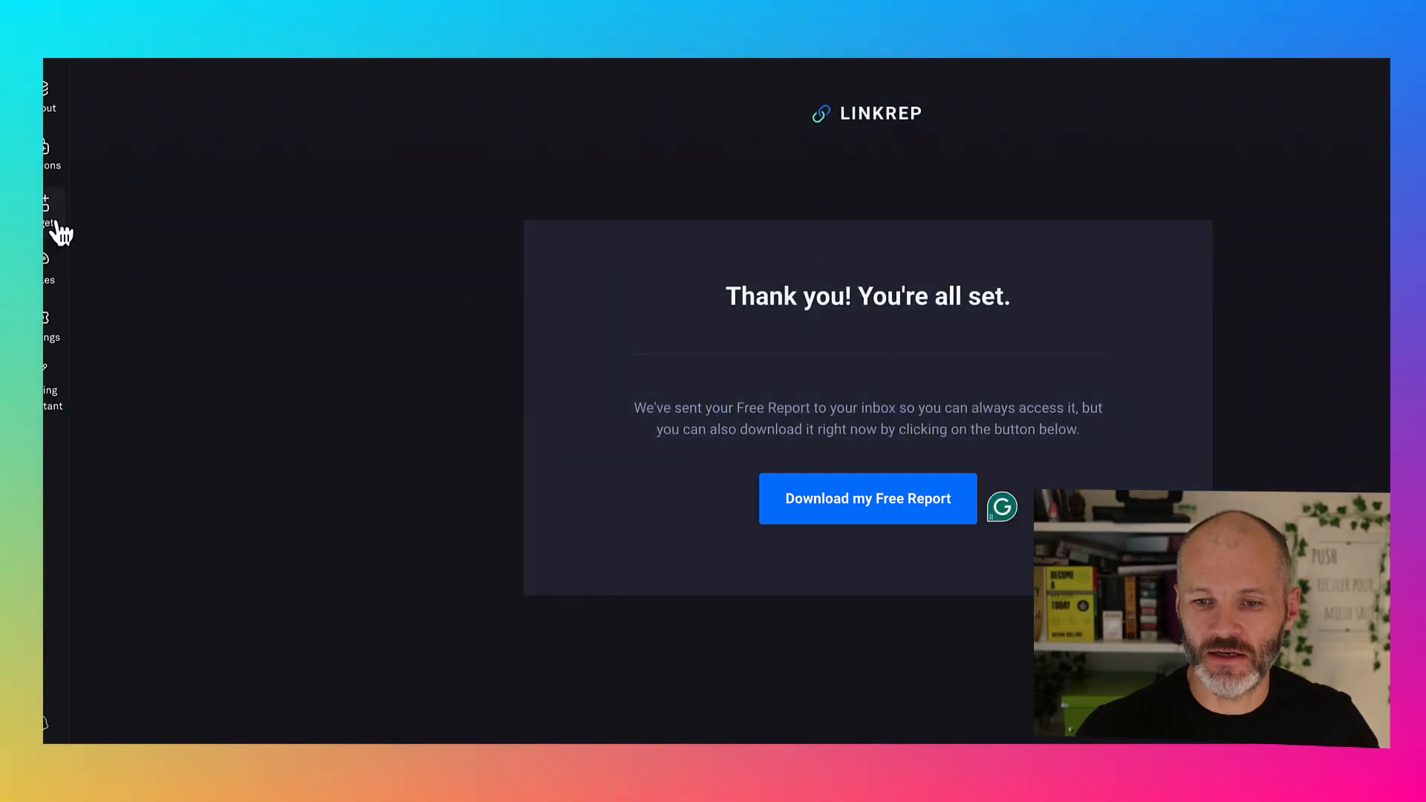
Step: Try placing a Calendly Embed widget between the confirmation paragraph and the download button
{"action": "left_click", "coordinate": [54, 219]}
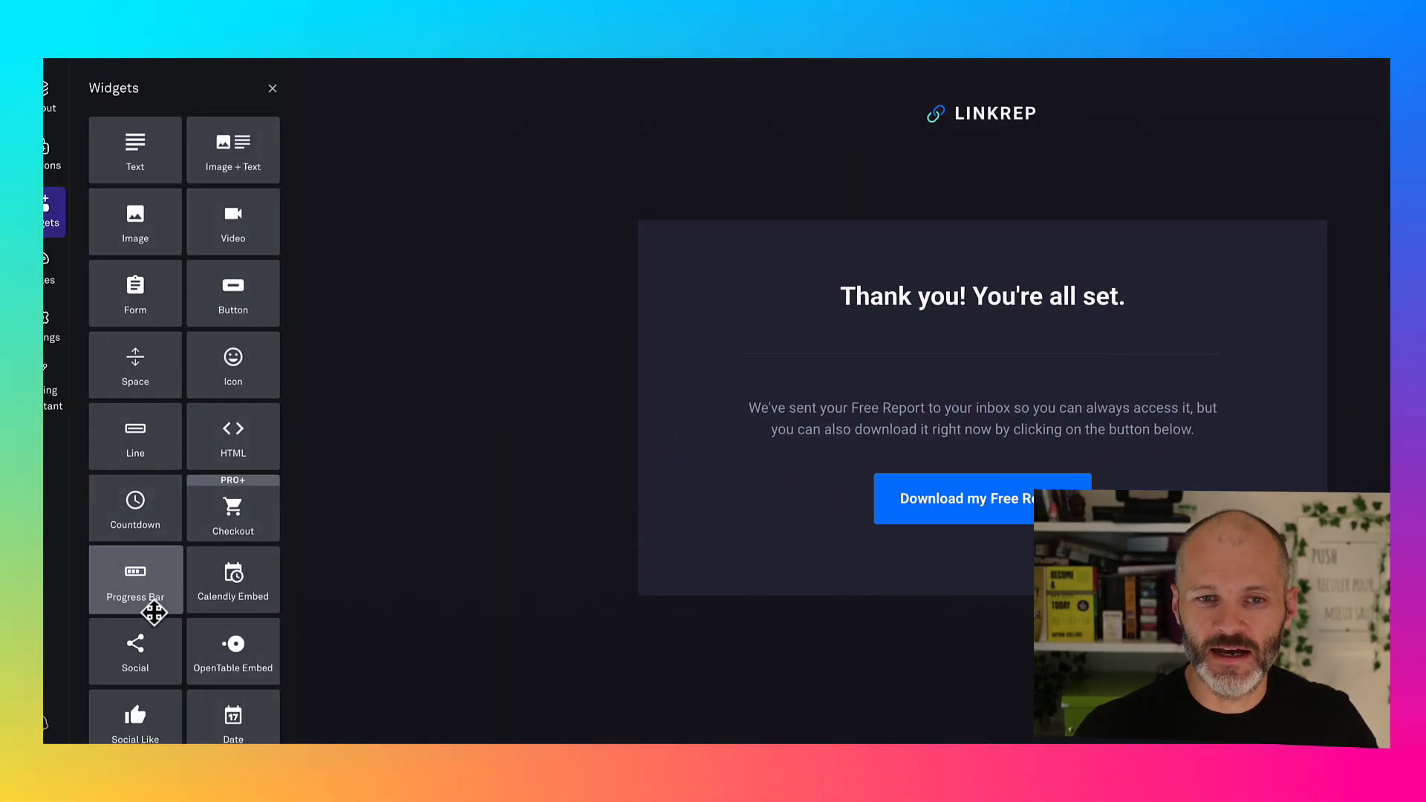
{"action": "left_click_drag", "start_coordinate": [207, 607], "coordinate": [945, 493]}
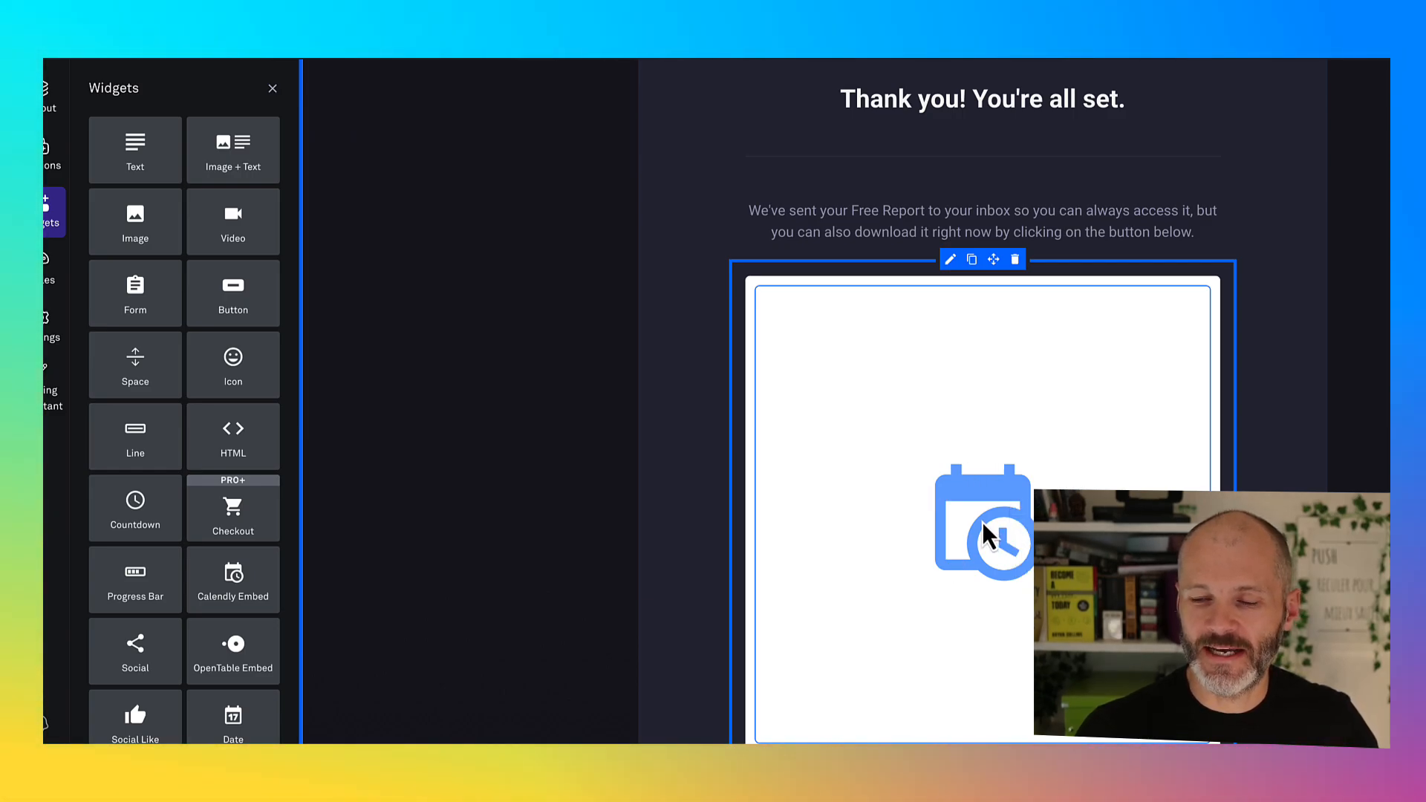
{"action": "scroll", "coordinate": [968, 516], "scroll_direction": "down", "scroll_amount": 2}
{"action": "scroll", "coordinate": [967, 517], "scroll_direction": "up", "scroll_amount": 3}
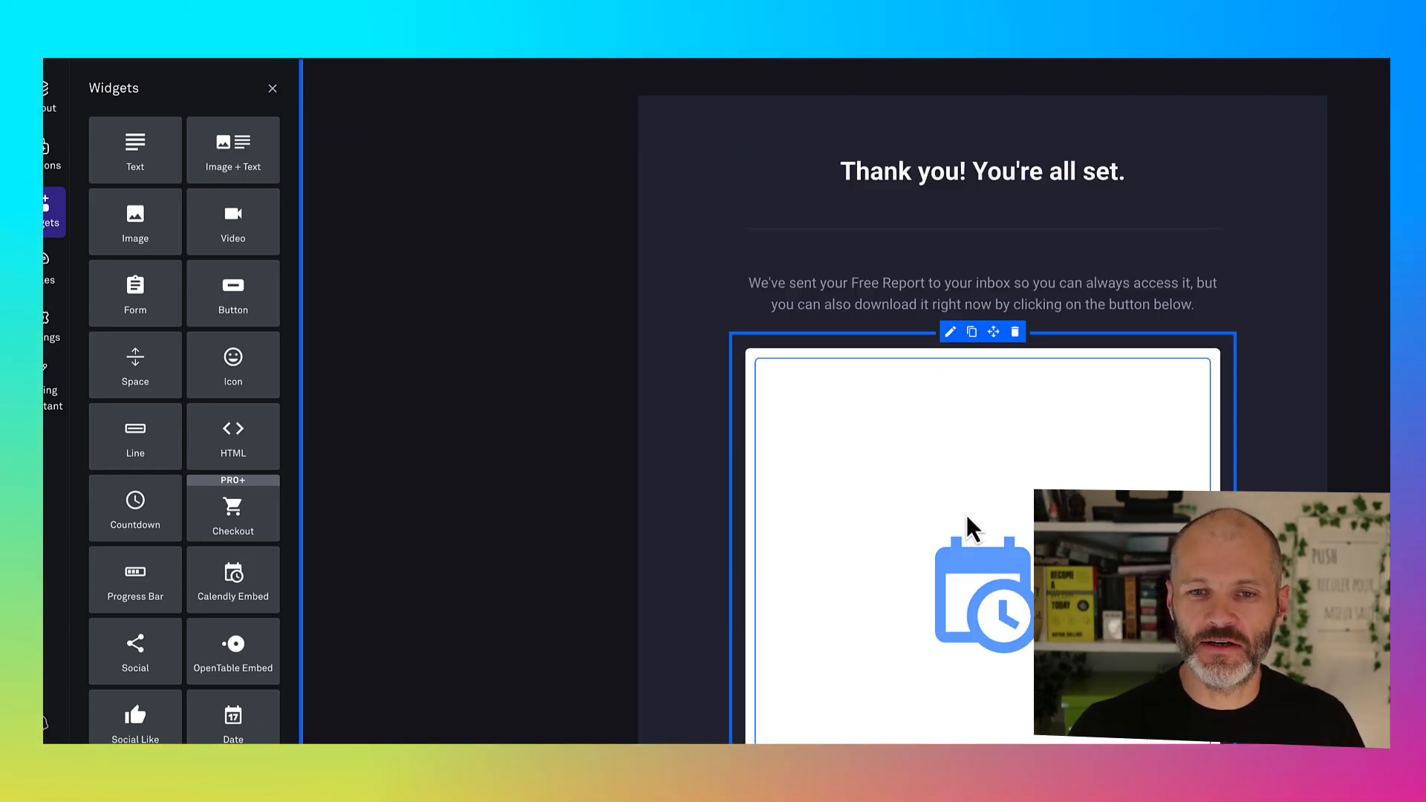
{"action": "scroll", "coordinate": [968, 516], "scroll_direction": "down", "scroll_amount": 1}
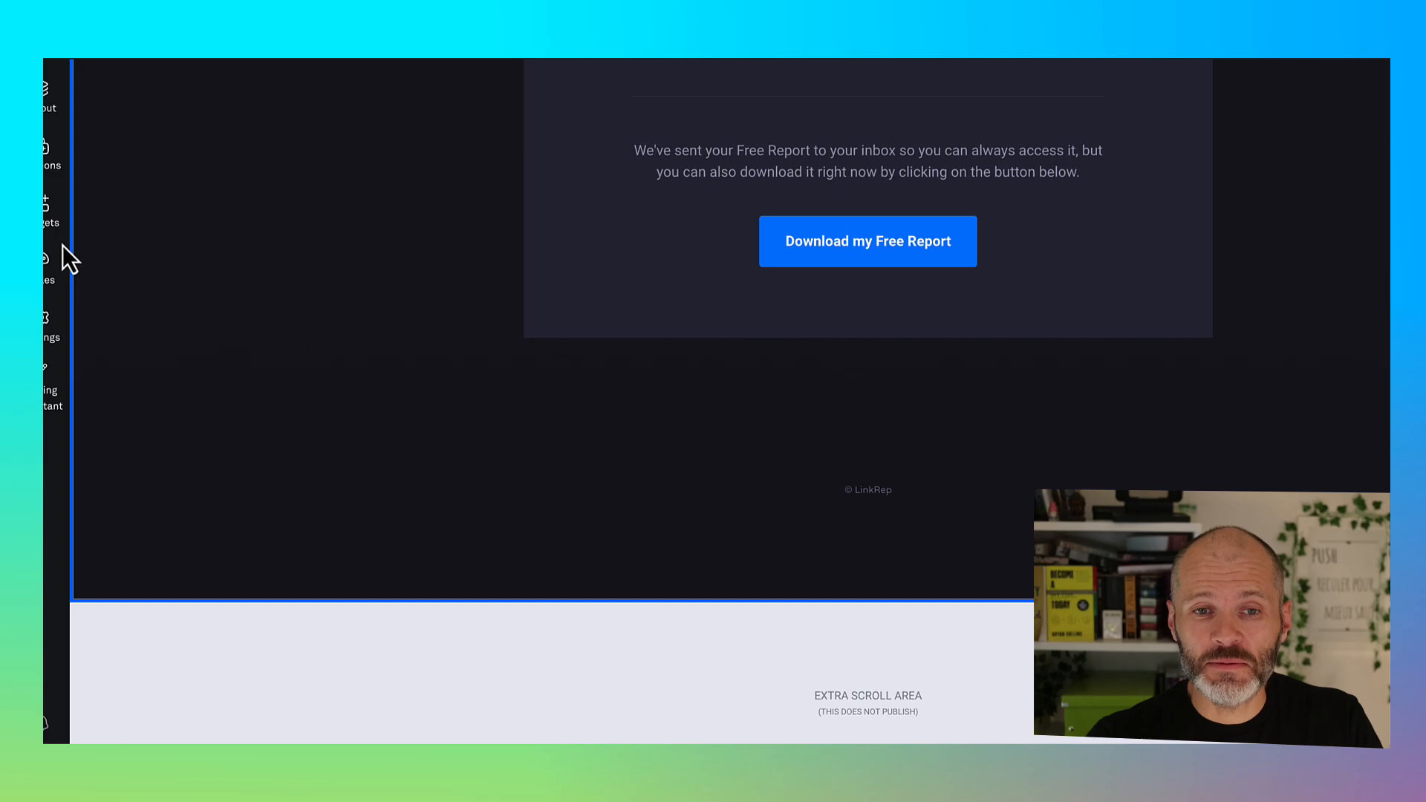
Step: Add a Countdown widget between the confirmation paragraph and the Download my Free Report button
{"action": "left_click", "coordinate": [58, 222]}
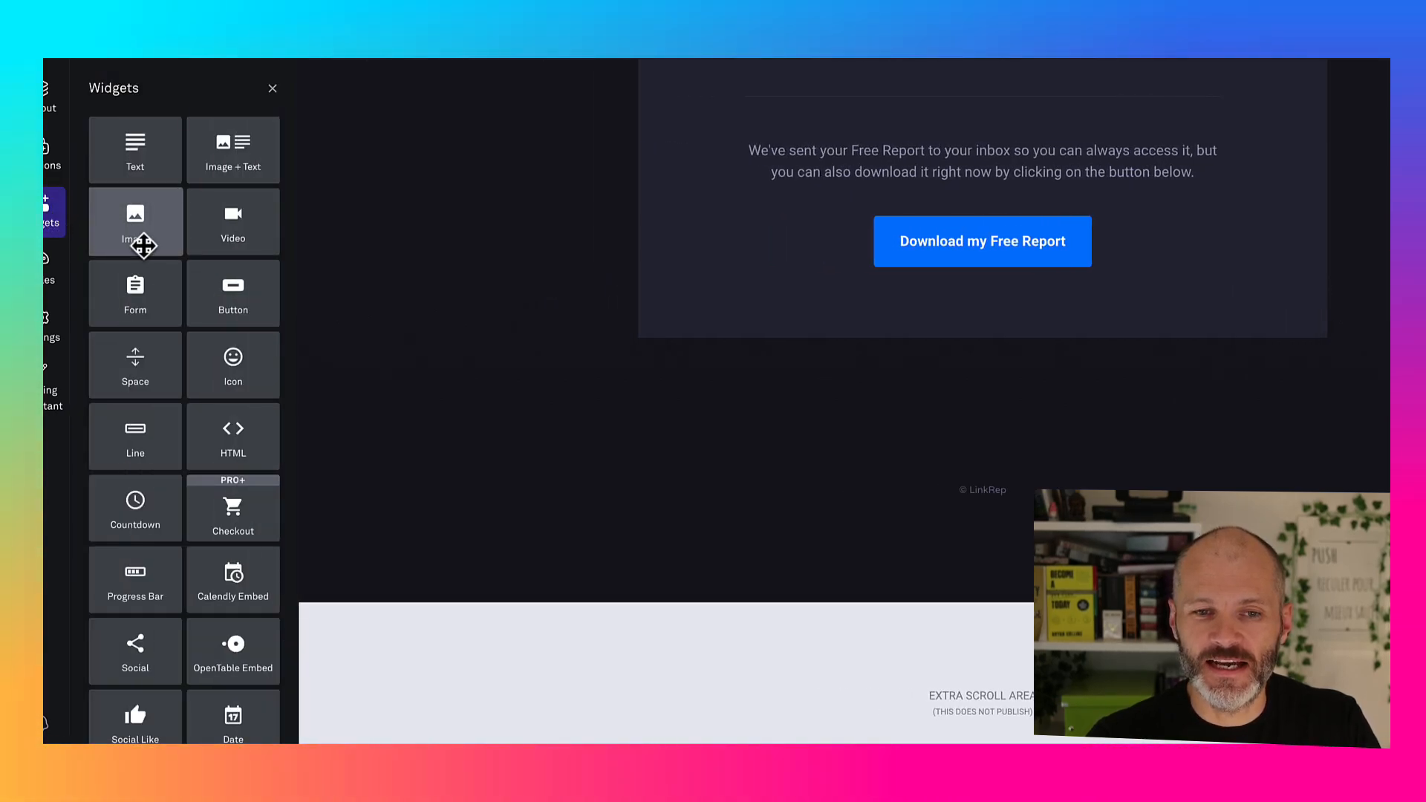
{"action": "left_click_drag", "start_coordinate": [931, 149], "coordinate": [1110, 177]}
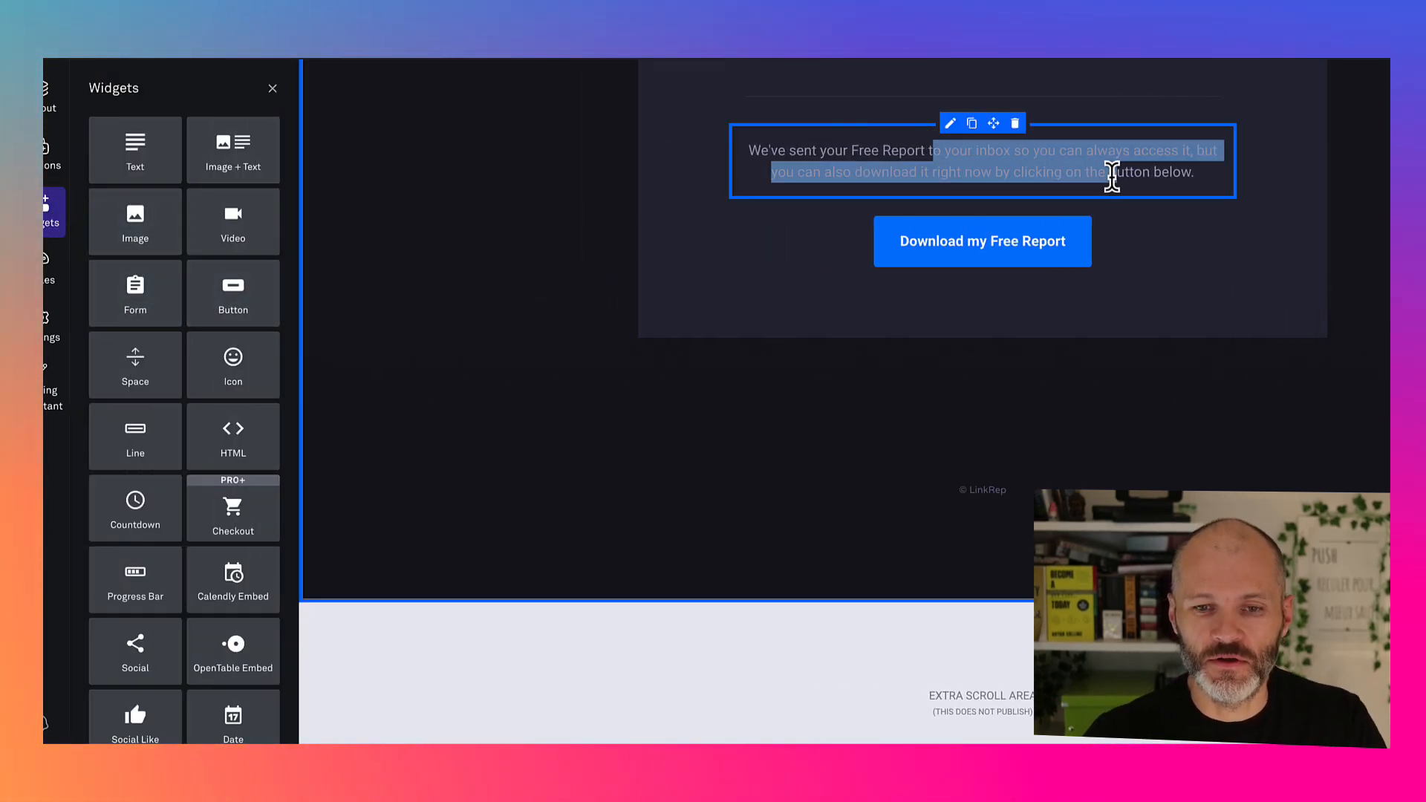
{"action": "left_click", "coordinate": [347, 341]}
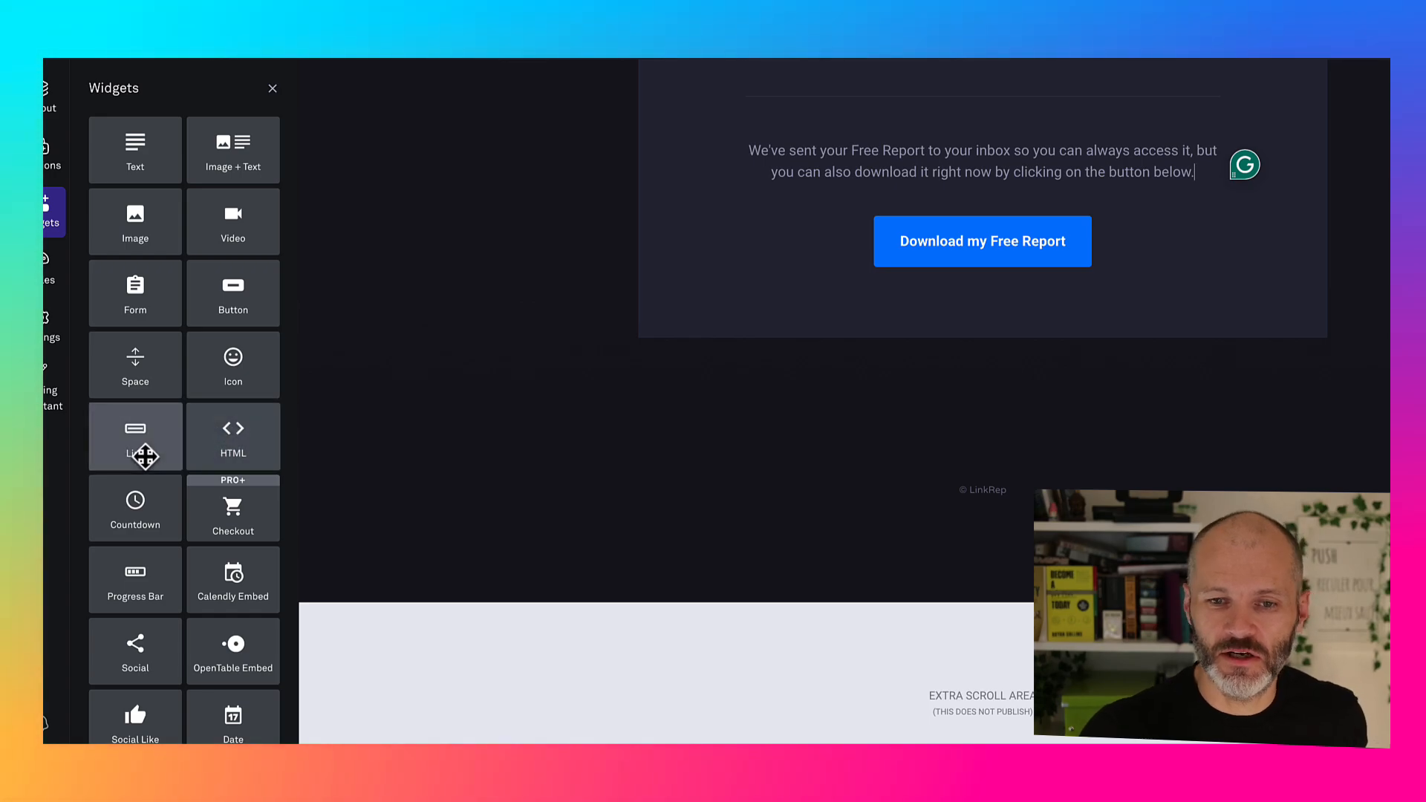
{"action": "left_click_drag", "start_coordinate": [140, 499], "coordinate": [982, 222]}
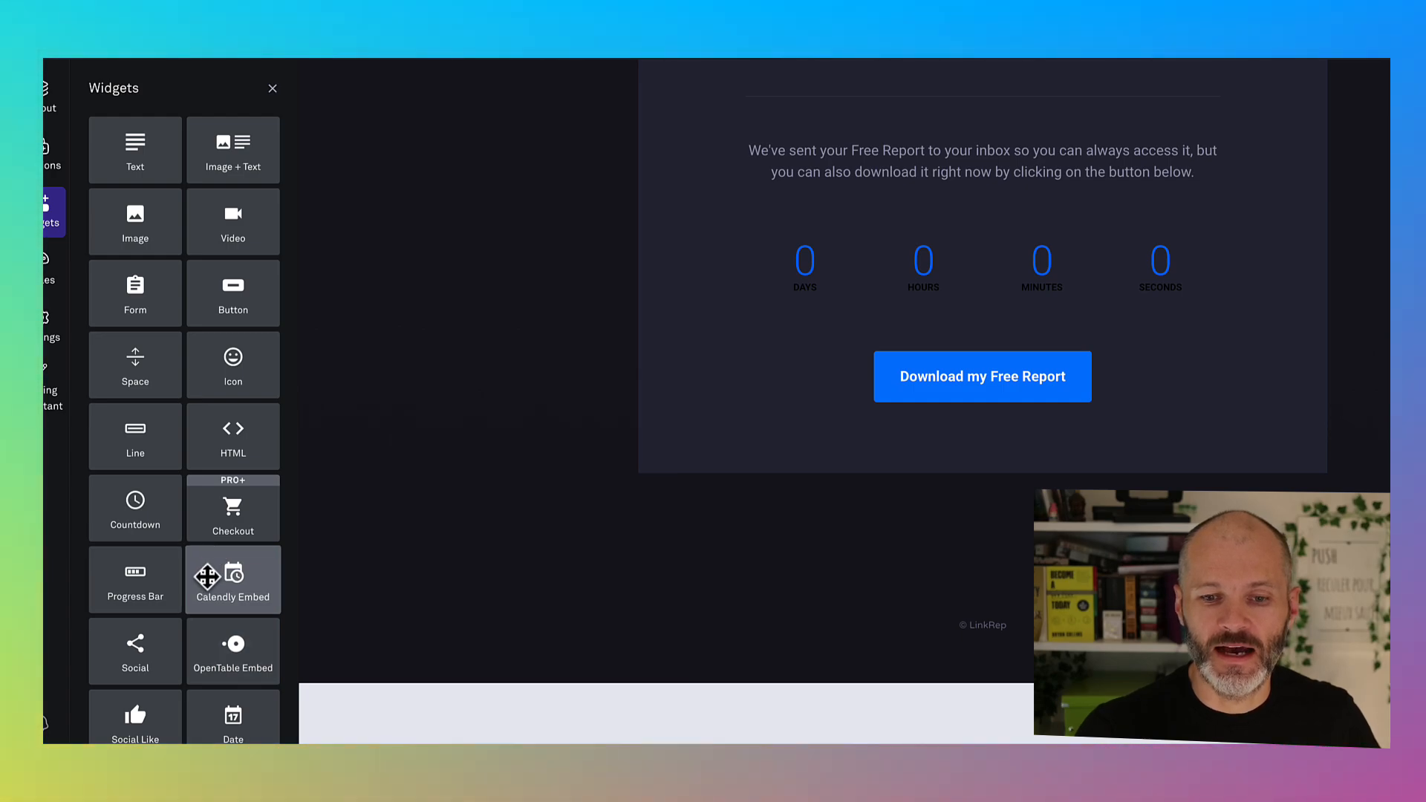
Step: Add a Checkout widget below the countdown timer and review its payments, integrations, fields and actions settings
{"action": "left_click_drag", "start_coordinate": [248, 508], "coordinate": [982, 386]}
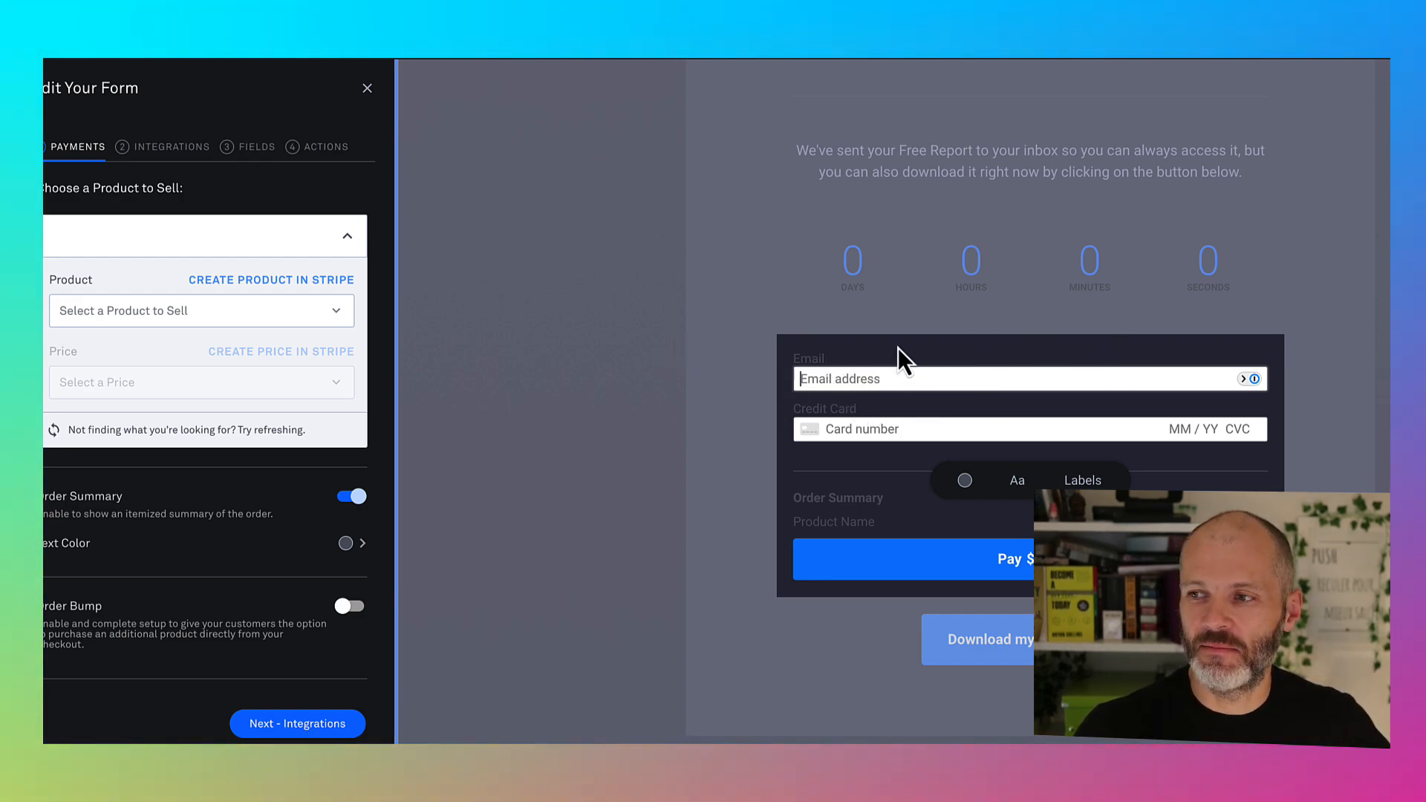
{"action": "left_click", "coordinate": [1027, 373]}
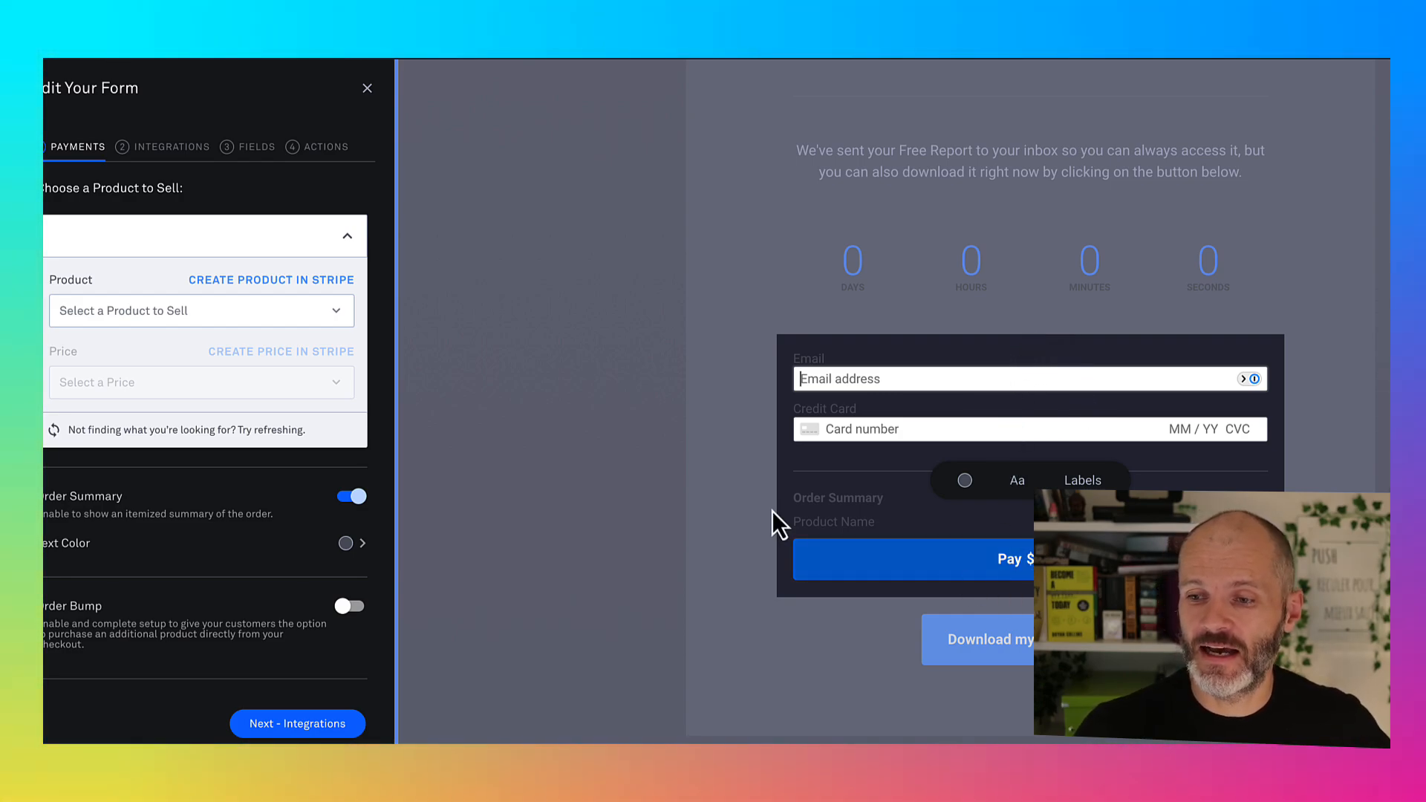
{"action": "left_click", "coordinate": [178, 152]}
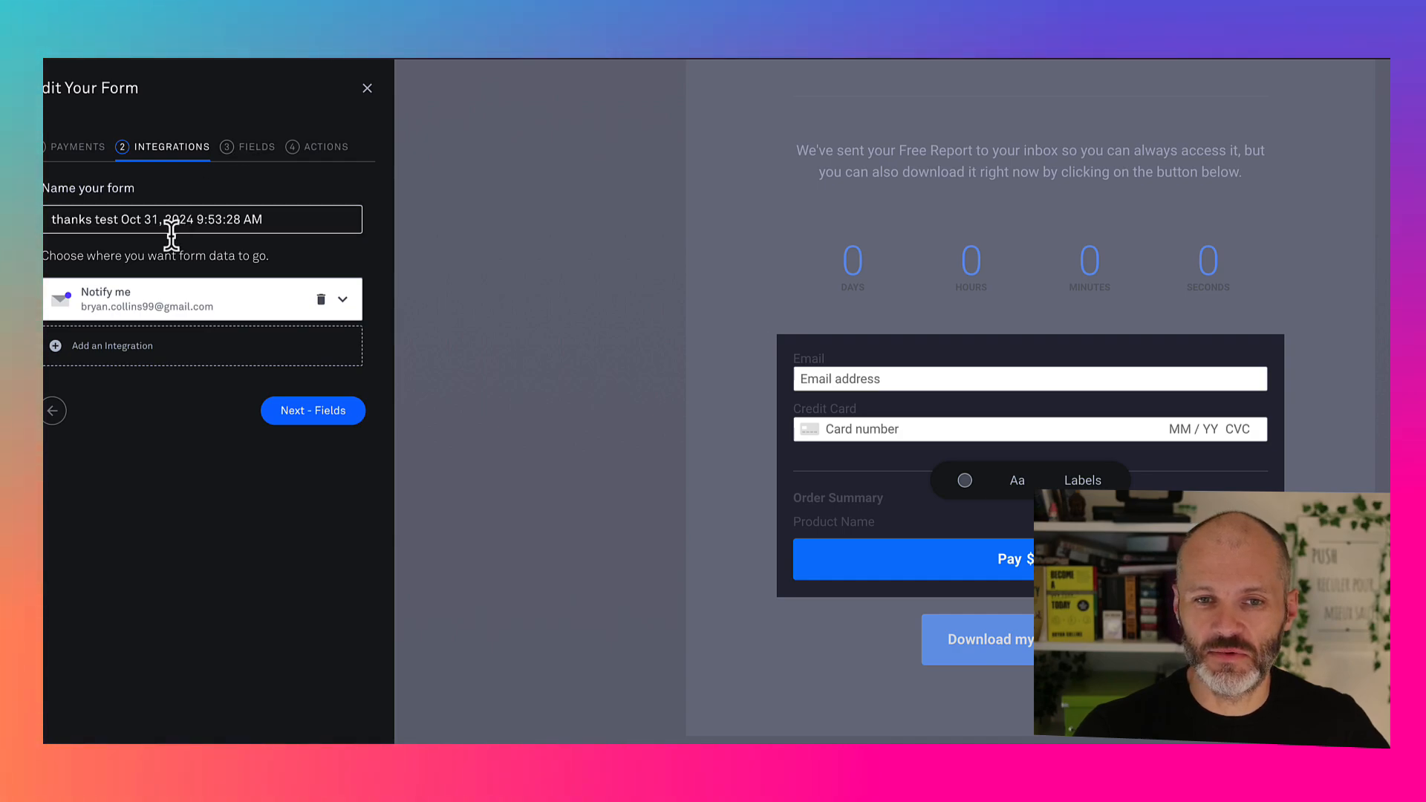
{"action": "left_click", "coordinate": [250, 147]}
{"action": "left_click", "coordinate": [316, 148]}
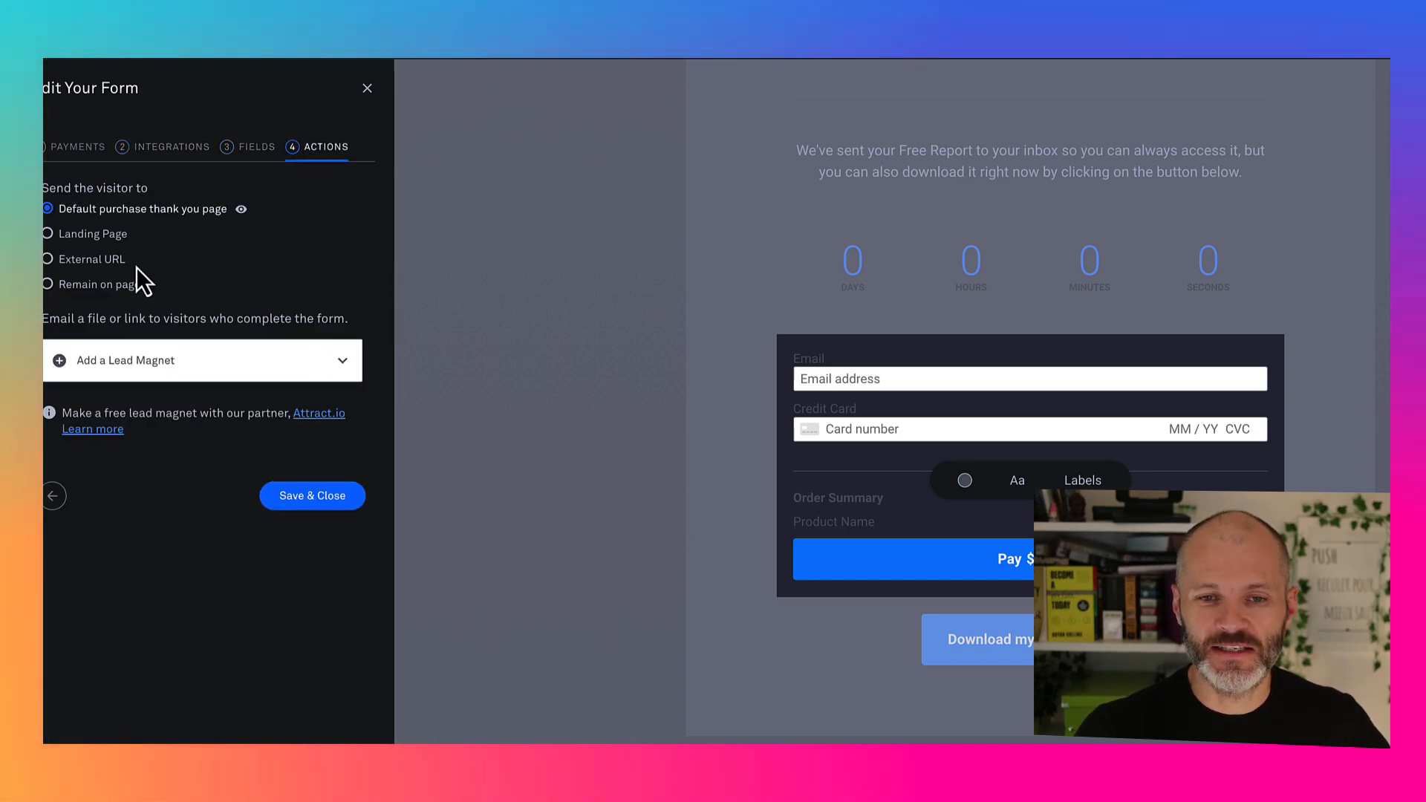